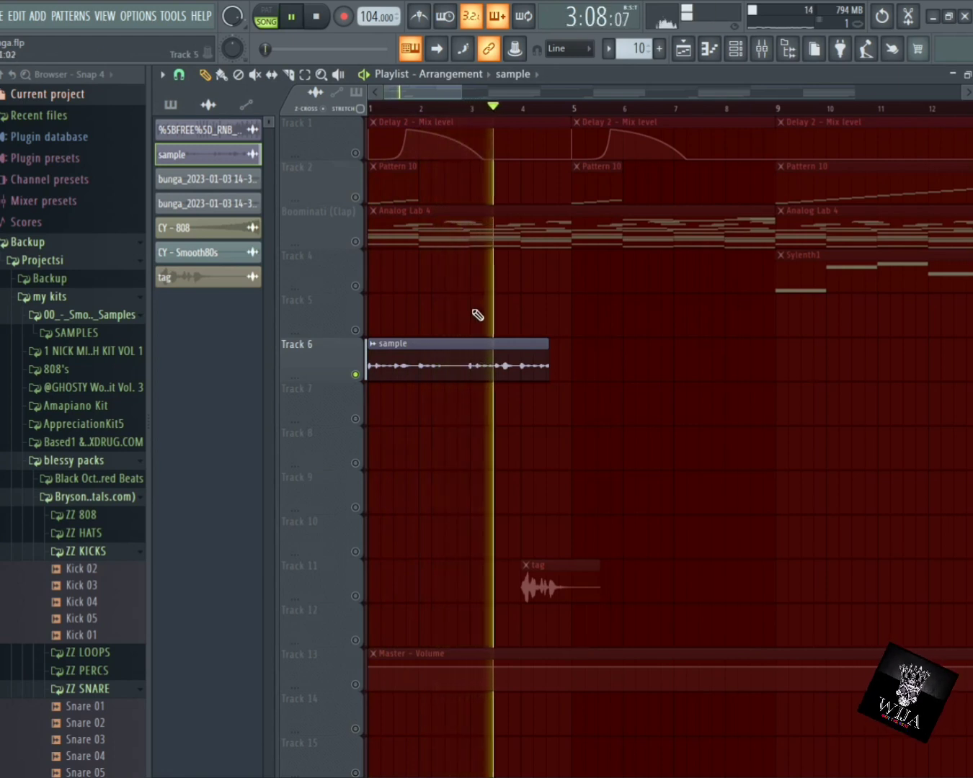
# - Open the channel settings of the sample clip on Track 6 and show its waveform's option for a new Fruity Slicer channel
pyautogui.click(184, 106)
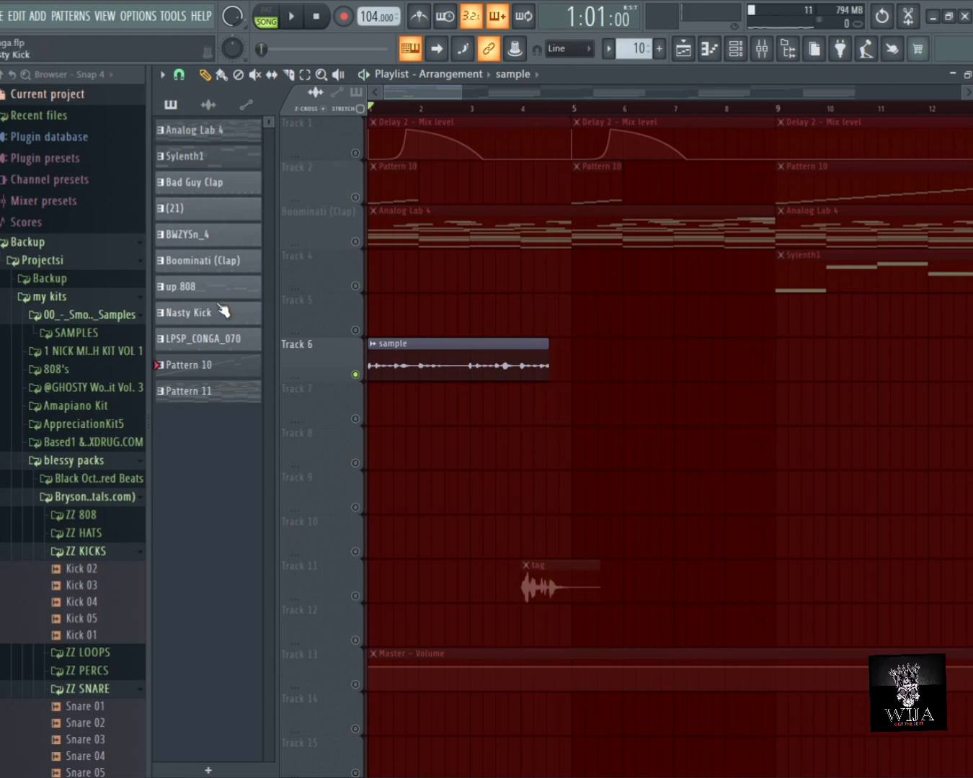
pyautogui.doubleClick(457, 369)
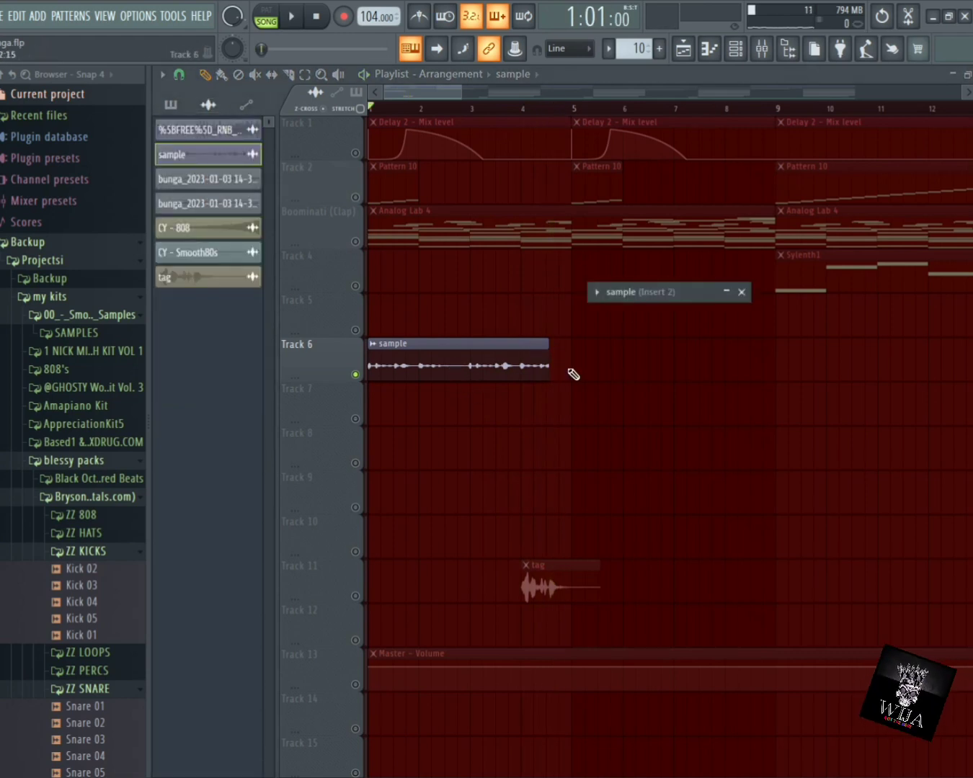
pyautogui.click(727, 293)
pyautogui.rightClick(445, 602)
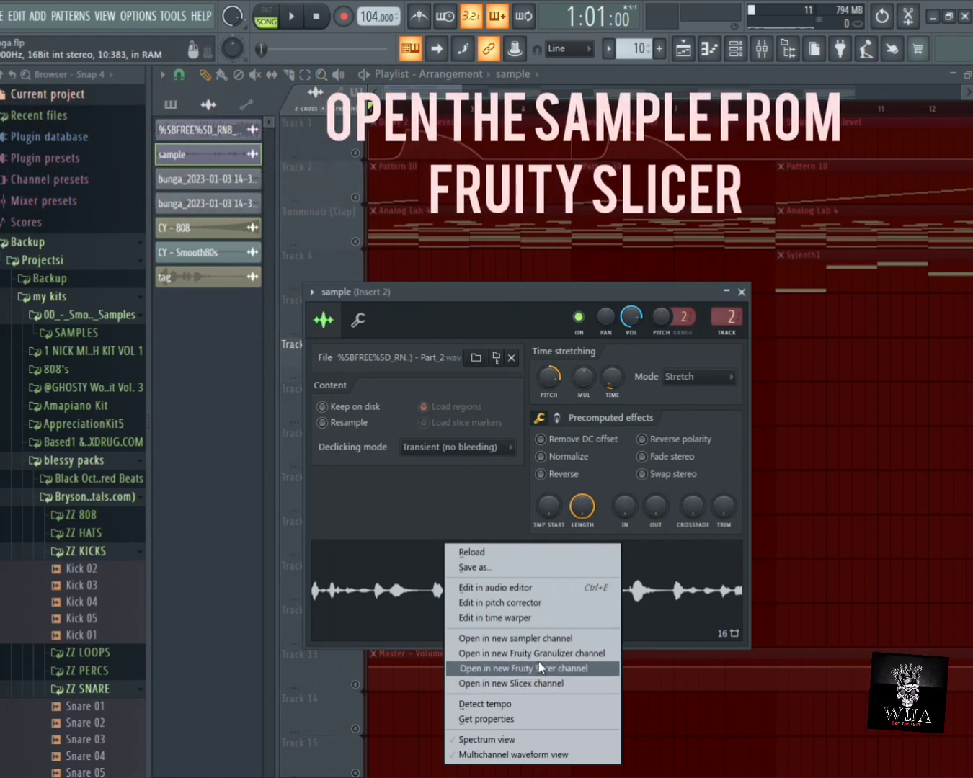
pyautogui.click(275, 13)
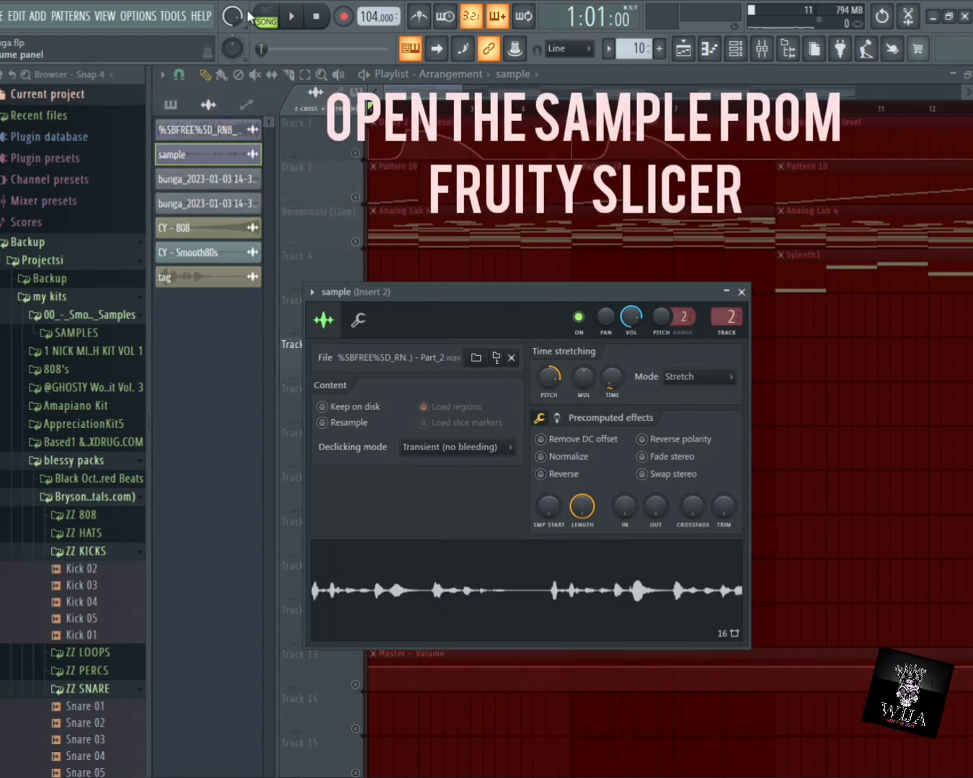
# - Switch playback to pattern mode and open Pattern 10 of the sliced sample in the piano roll
pyautogui.click(264, 24)
pyautogui.click(185, 106)
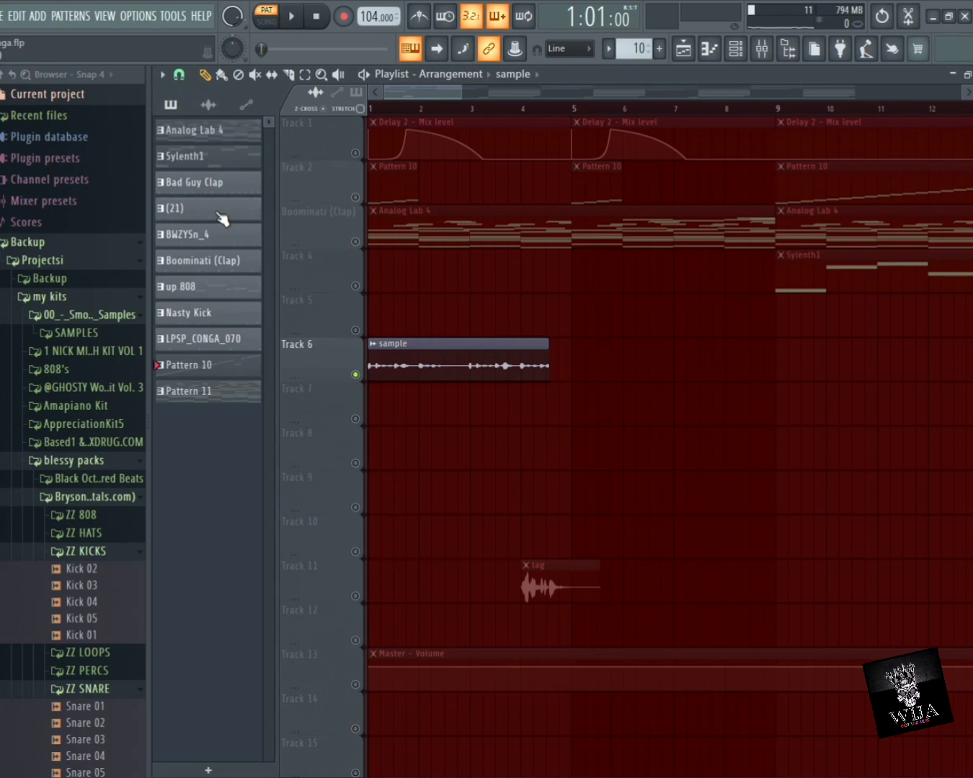
pyautogui.doubleClick(219, 379)
pyautogui.scroll(-7, 472, 218)
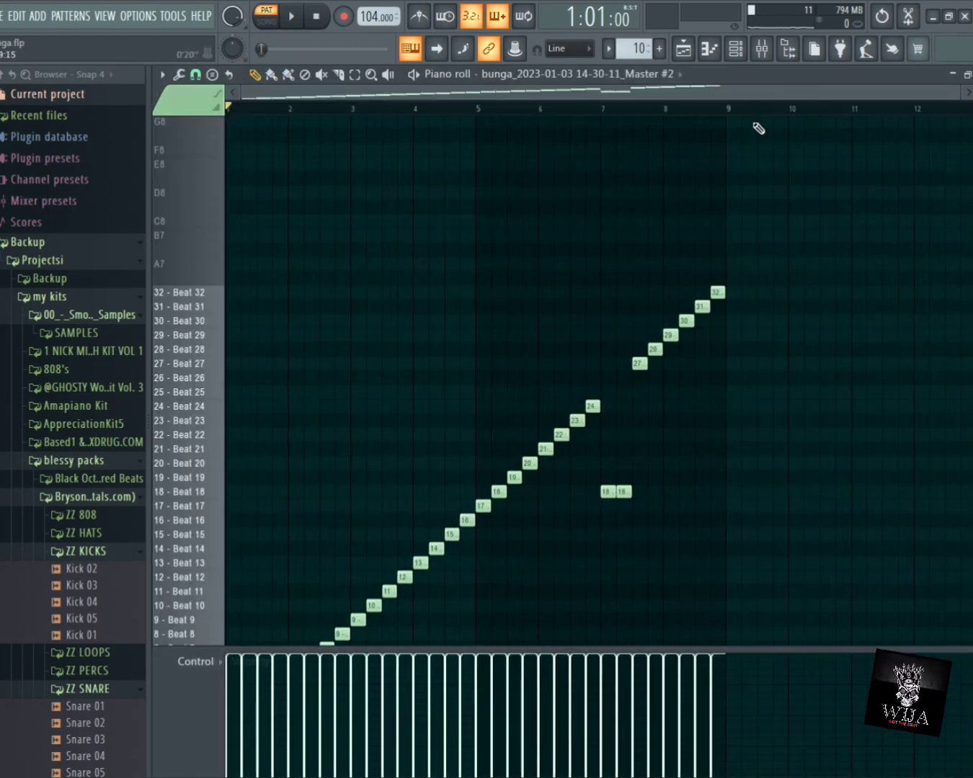
pyautogui.scroll(-2, 709, 165)
pyautogui.scroll(-1, 709, 165)
pyautogui.press('F6')
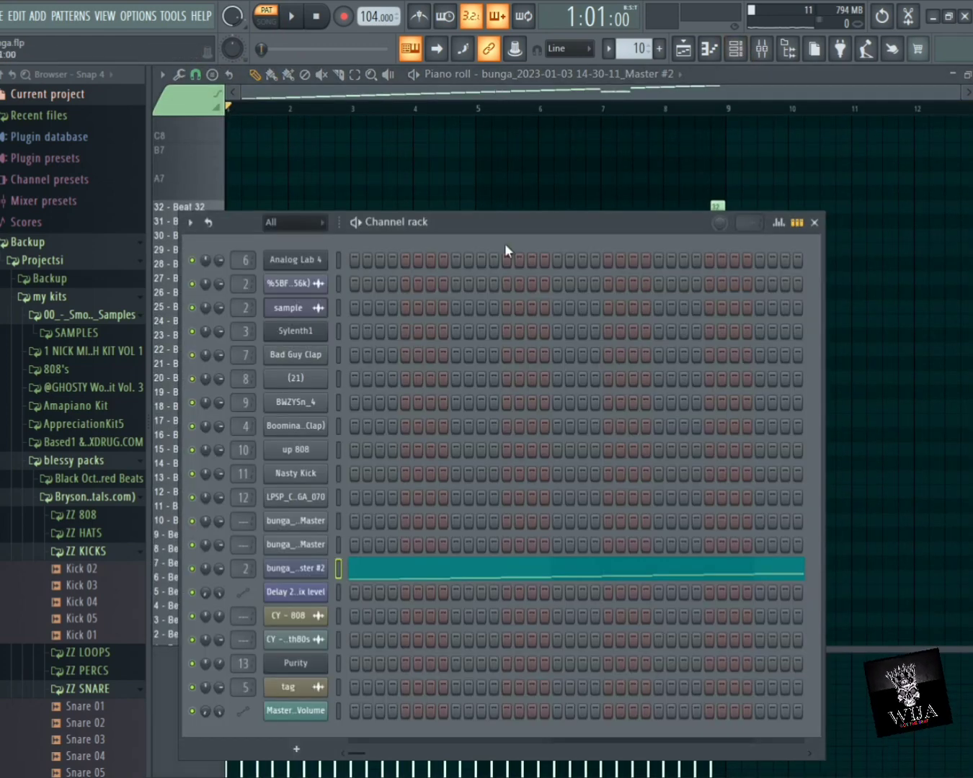
pyautogui.click(301, 574)
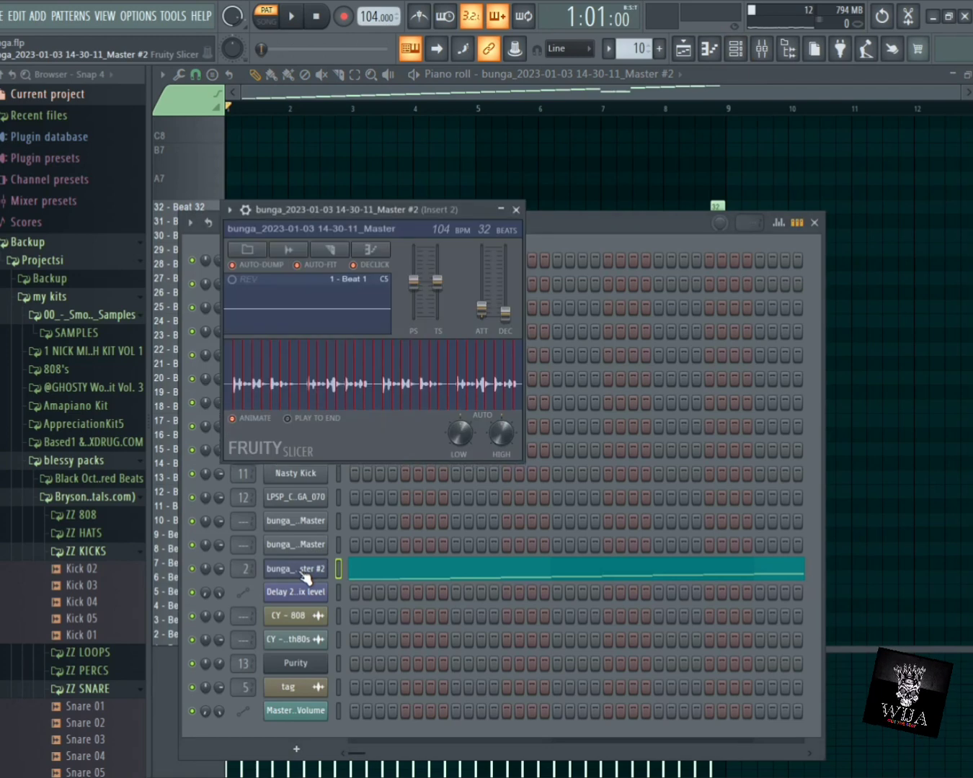
pyautogui.click(330, 250)
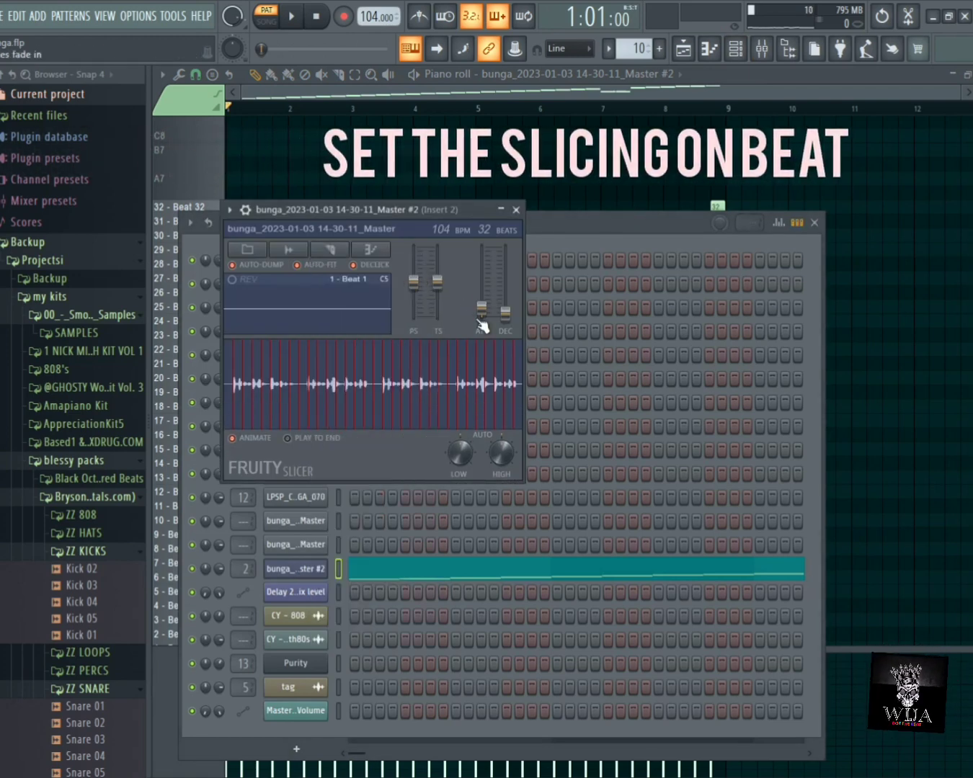
pyautogui.click(616, 188)
# - Play the sliced sample notes of Pattern 10 in the piano roll and stop playback
pyautogui.scroll(-2, 583, 230)
pyautogui.press('space')
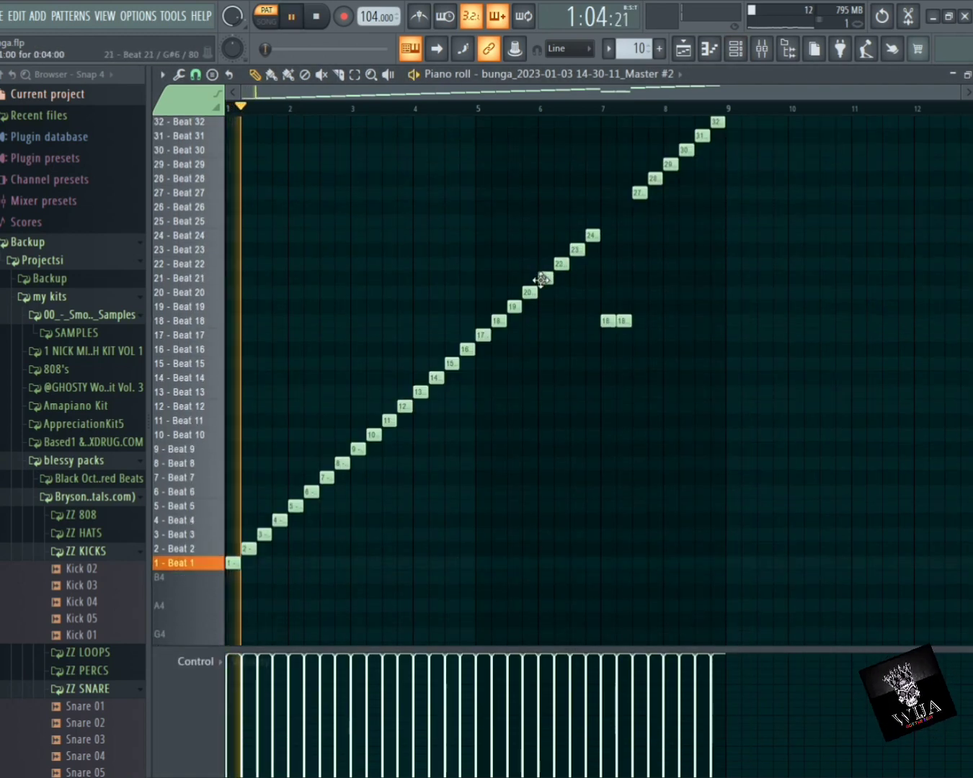
pyautogui.scroll(2, 544, 281)
pyautogui.scroll(-1, 545, 283)
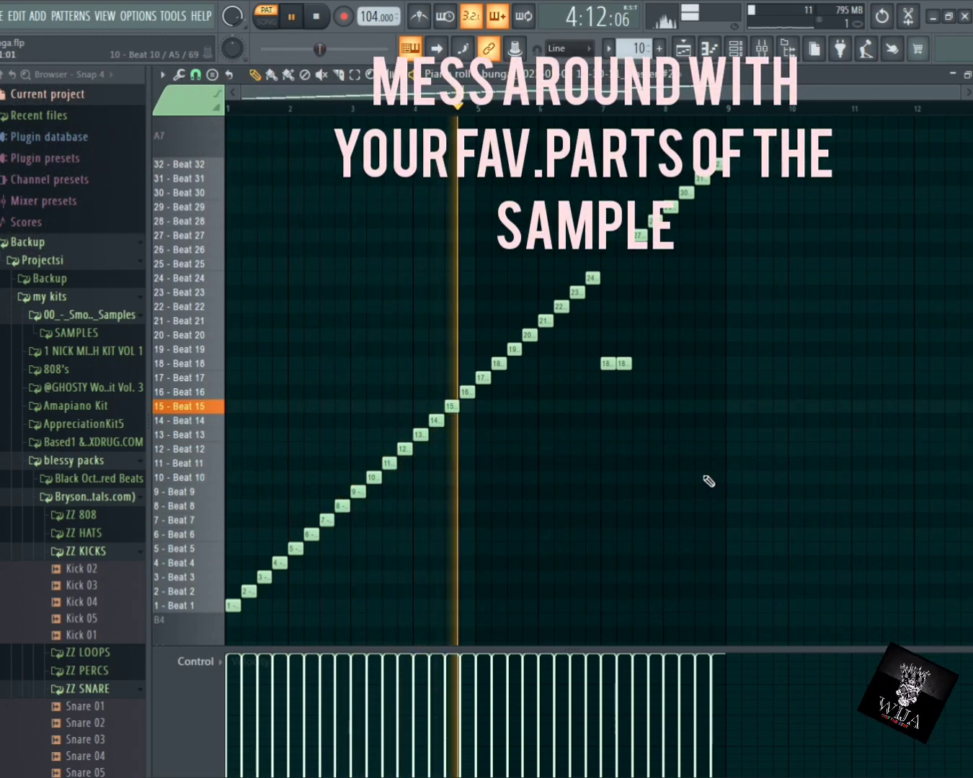
pyautogui.scroll(1, 709, 481)
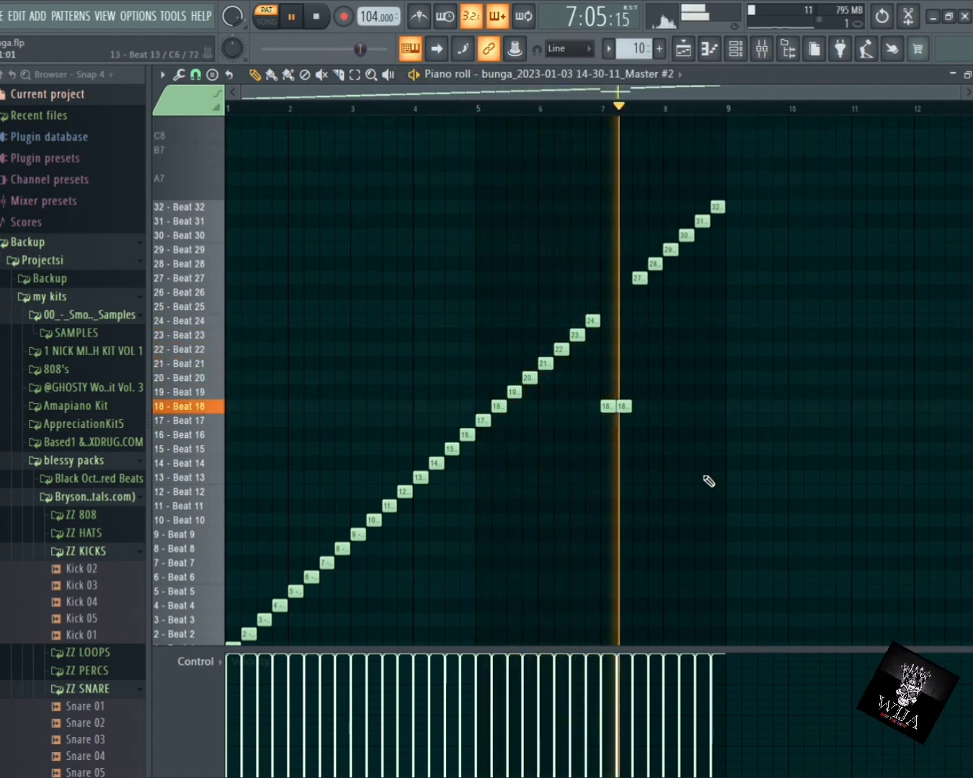
pyautogui.press('space')
# - Open the mixer at Insert 2, the track assigned to the Master #2 slicer channel
pyautogui.click(738, 57)
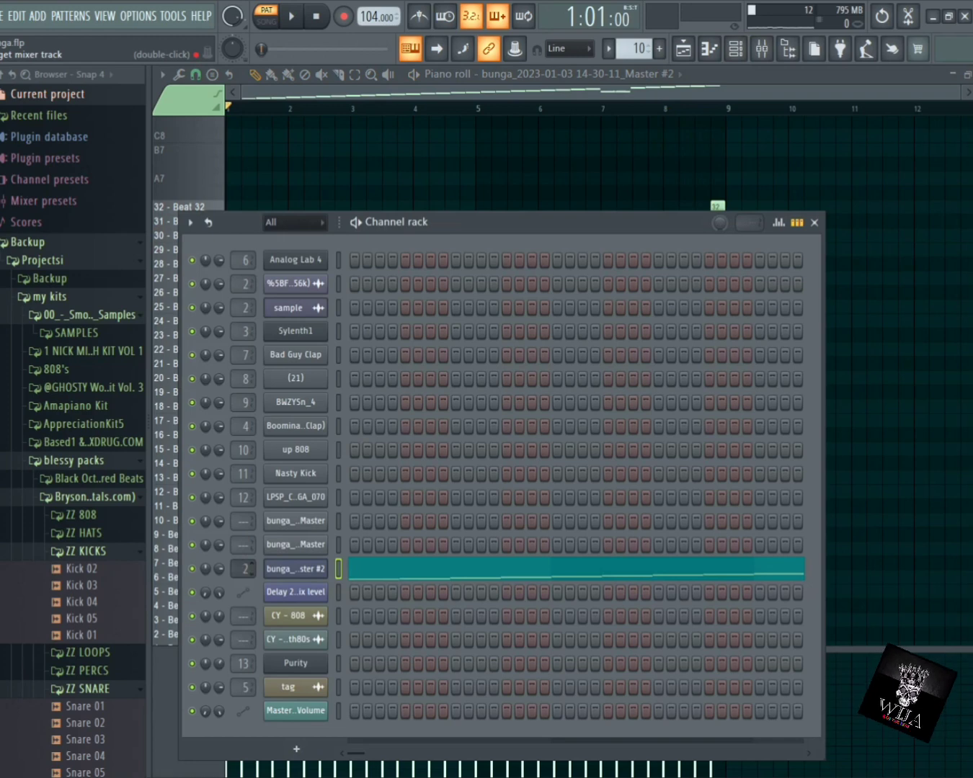
pyautogui.doubleClick(246, 569)
pyautogui.click(273, 646)
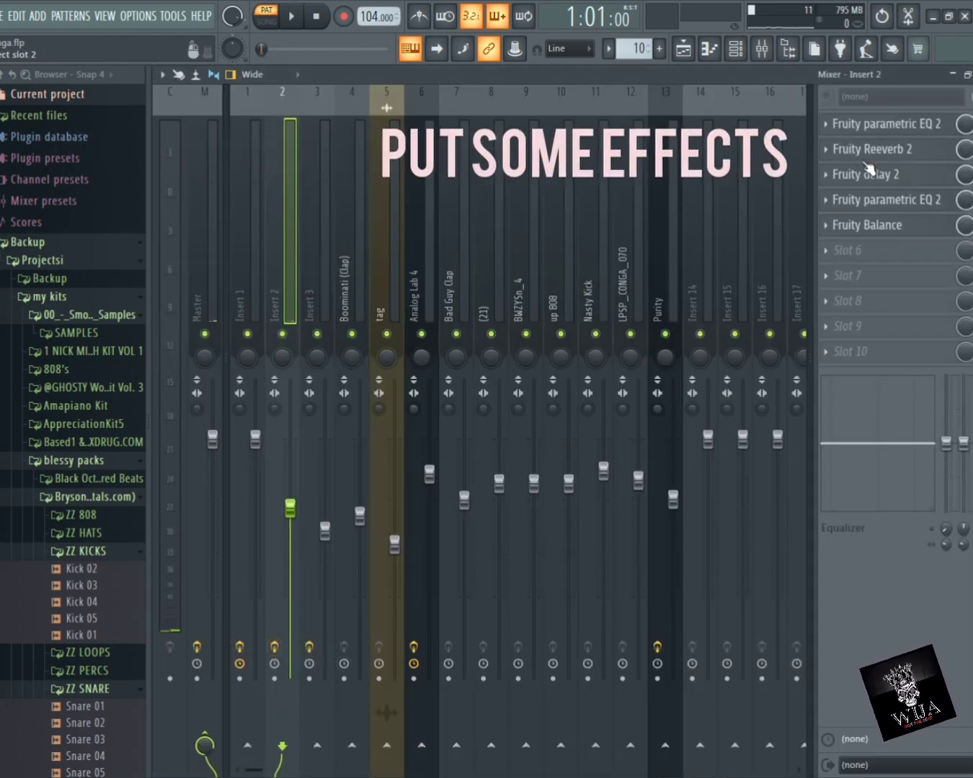
# - Inspect the EQ, Reeverb 2, delay 2 and Balance effects on Insert 2 and listen to the processed pattern
pyautogui.click(894, 126)
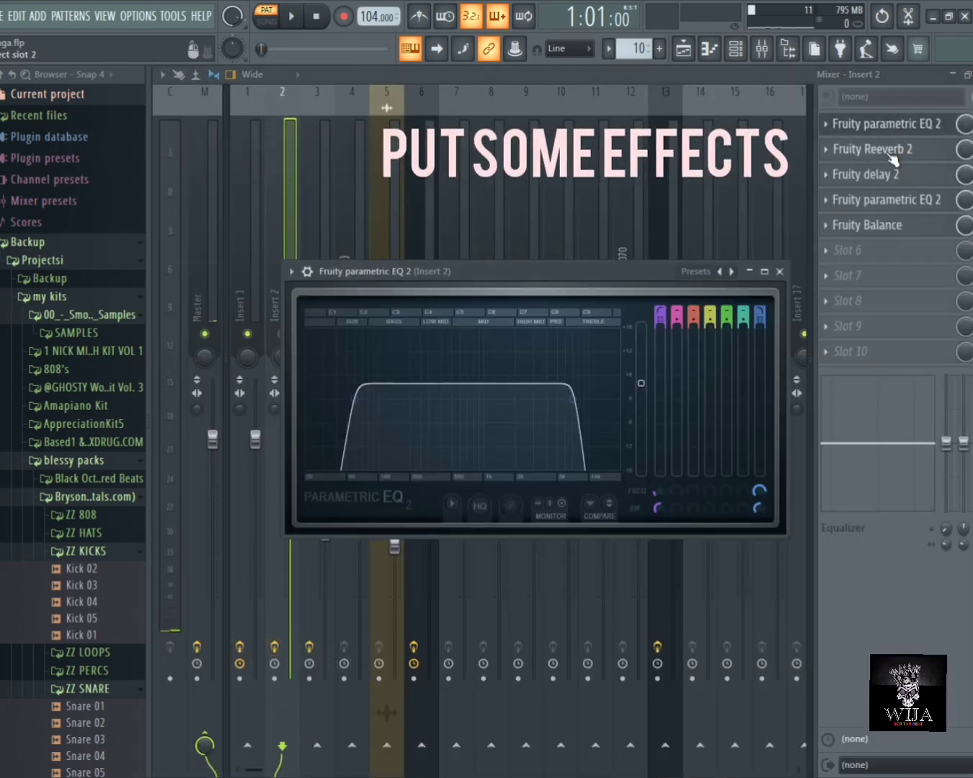
pyautogui.click(891, 152)
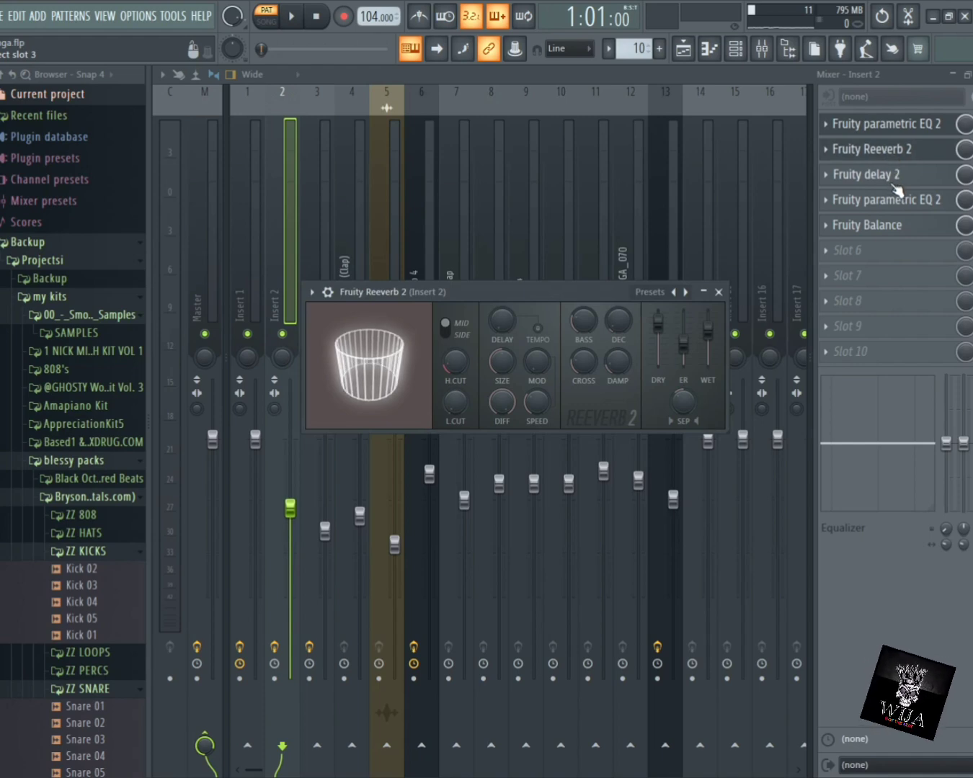
pyautogui.click(894, 186)
pyautogui.click(895, 203)
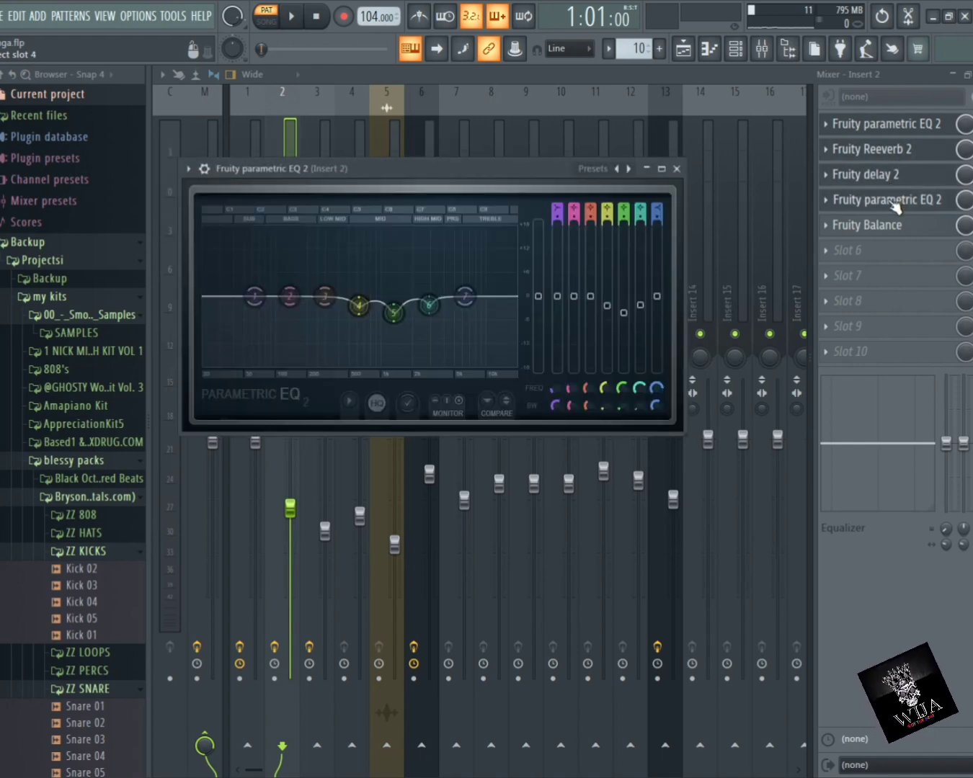
pyautogui.click(891, 226)
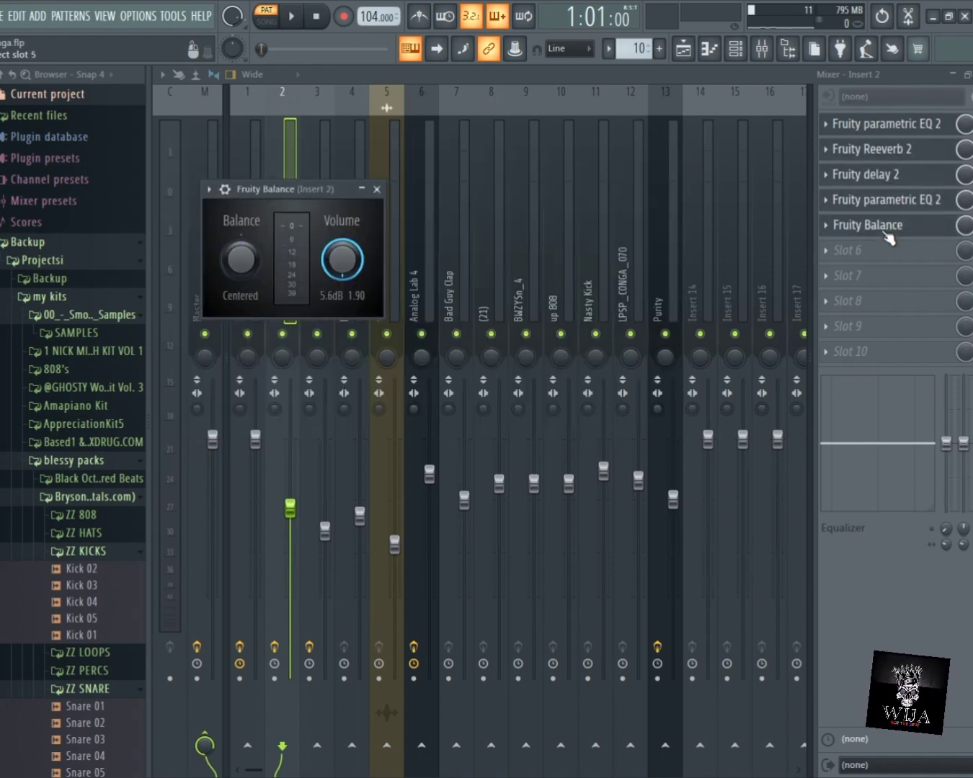
pyautogui.click(289, 145)
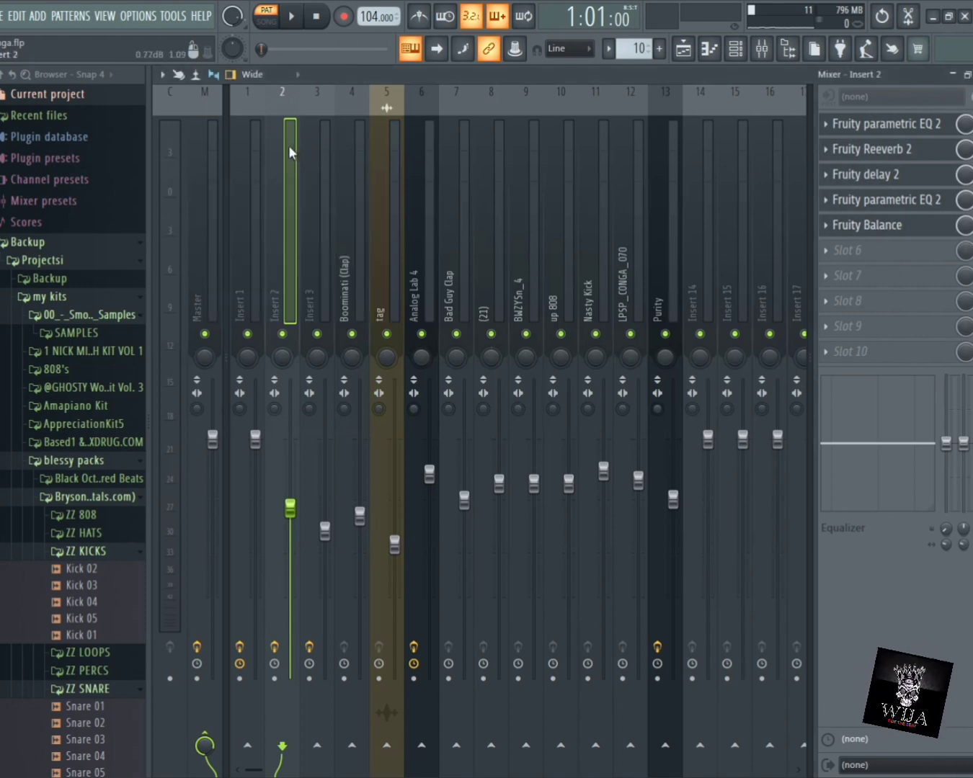
pyautogui.press('space')
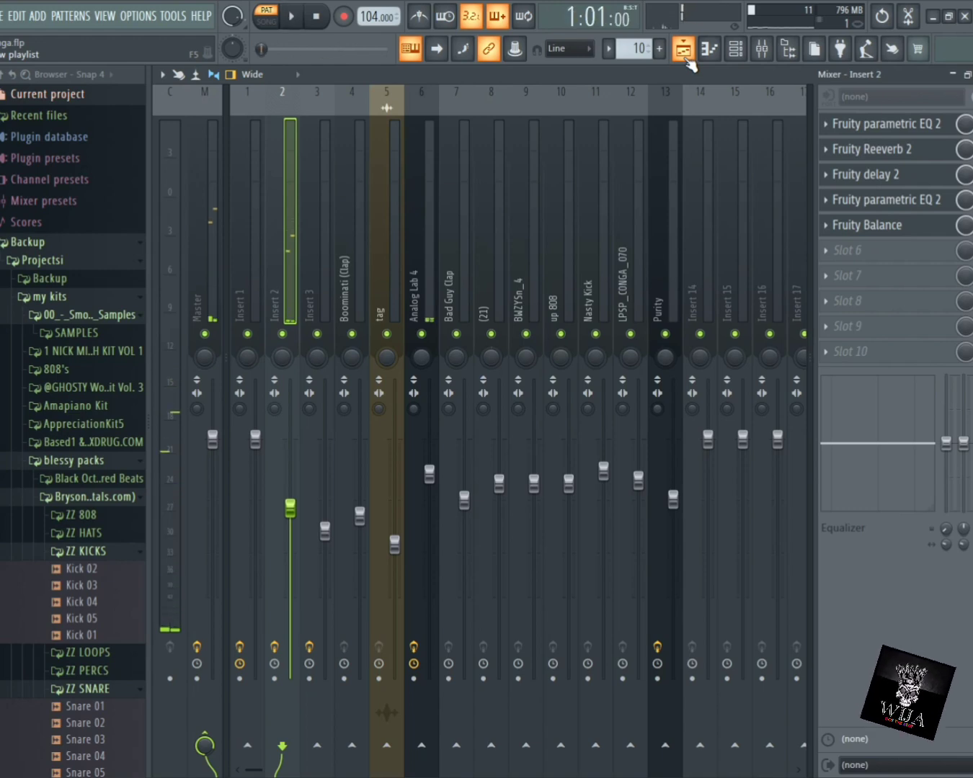
# - Open the Analog Lab 4 pattern in the piano roll and play it while examining its melody, chord and bass notes
pyautogui.click(687, 61)
pyautogui.doubleClick(209, 131)
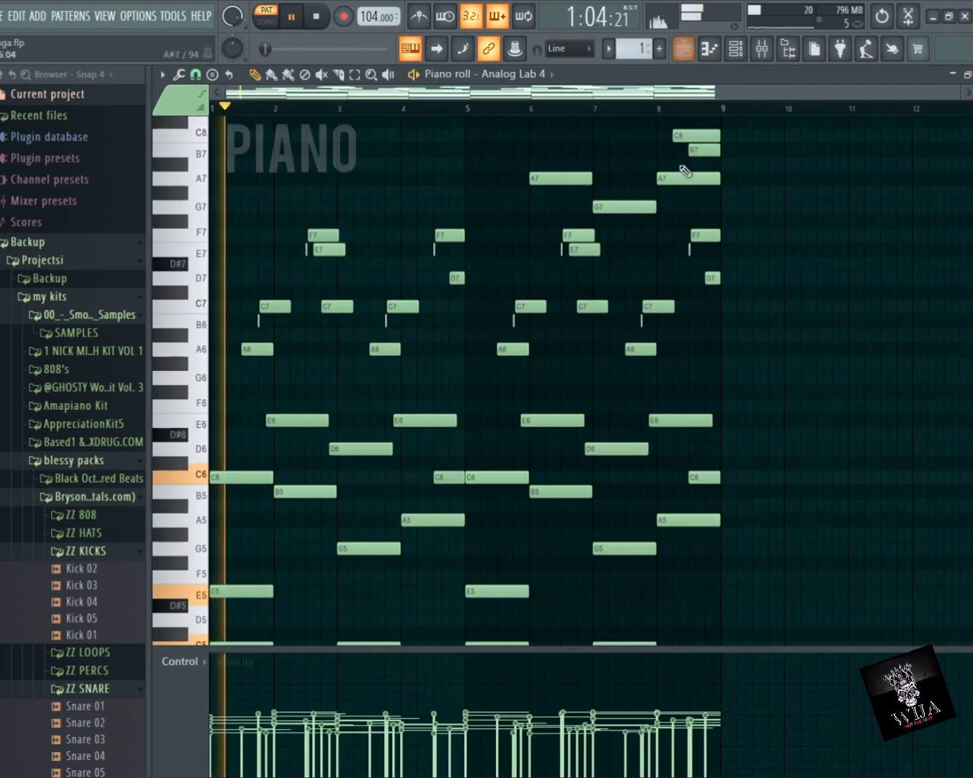
pyautogui.scroll(-3, 681, 195)
pyautogui.scroll(3, 677, 218)
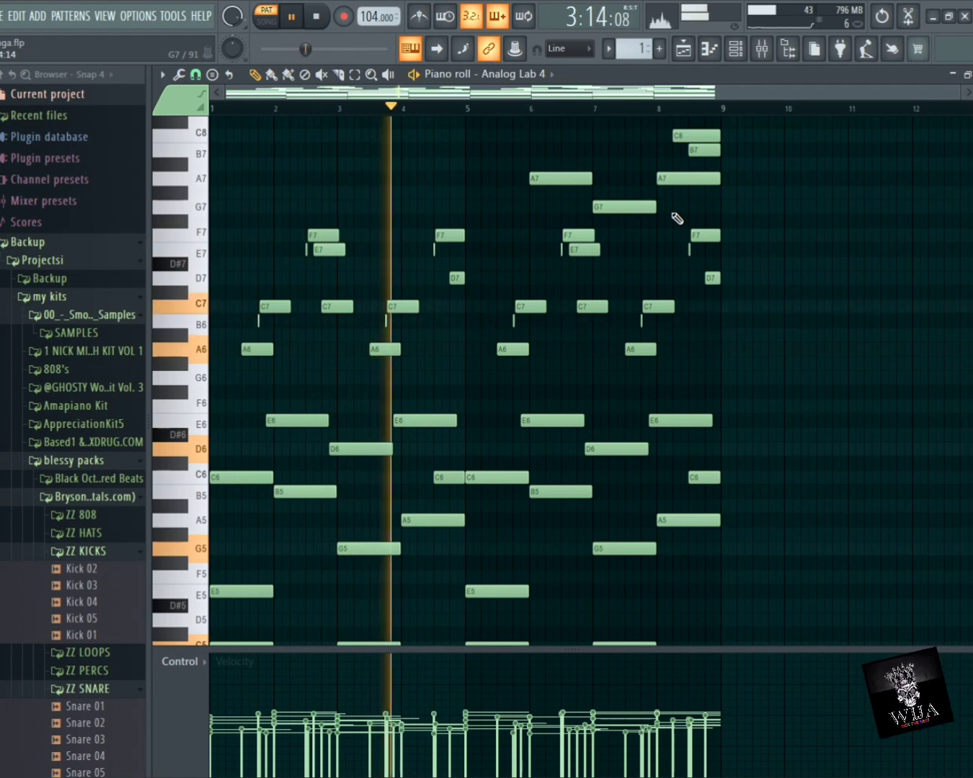
pyautogui.scroll(2, 666, 211)
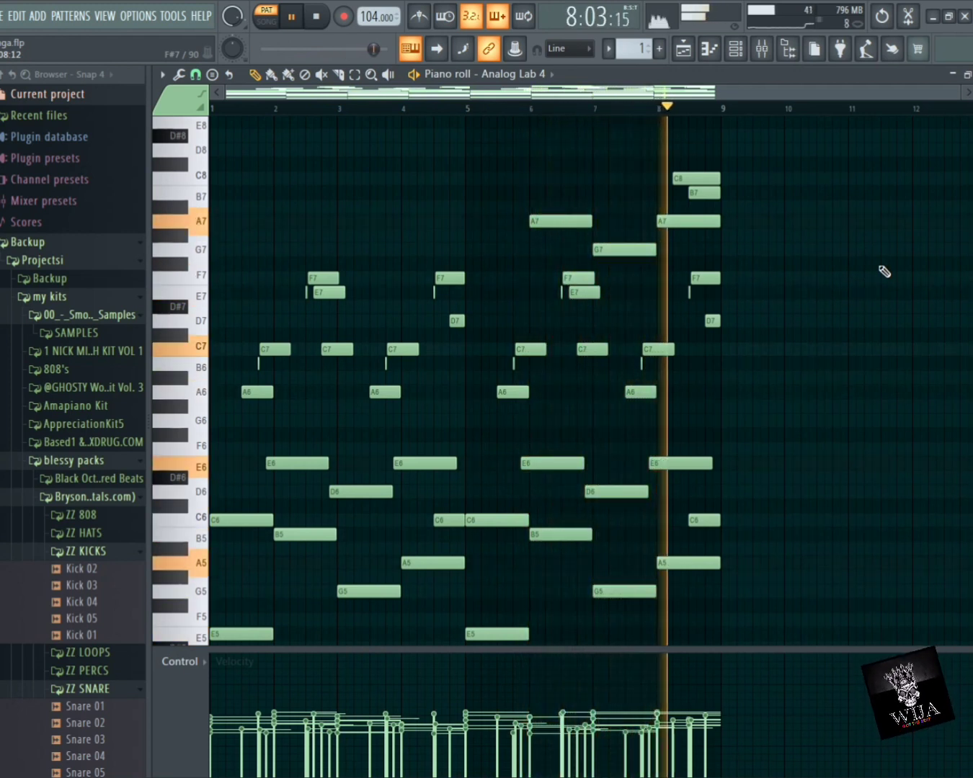
pyautogui.scroll(-1, 884, 272)
pyautogui.scroll(-5, 884, 271)
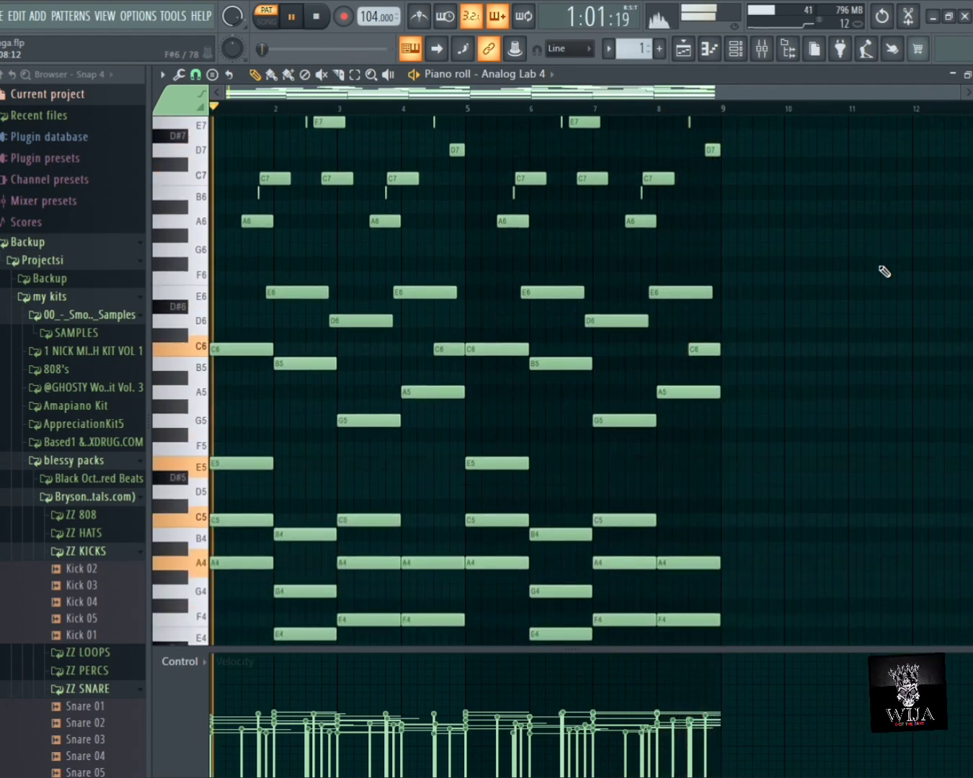
pyautogui.scroll(-2, 884, 271)
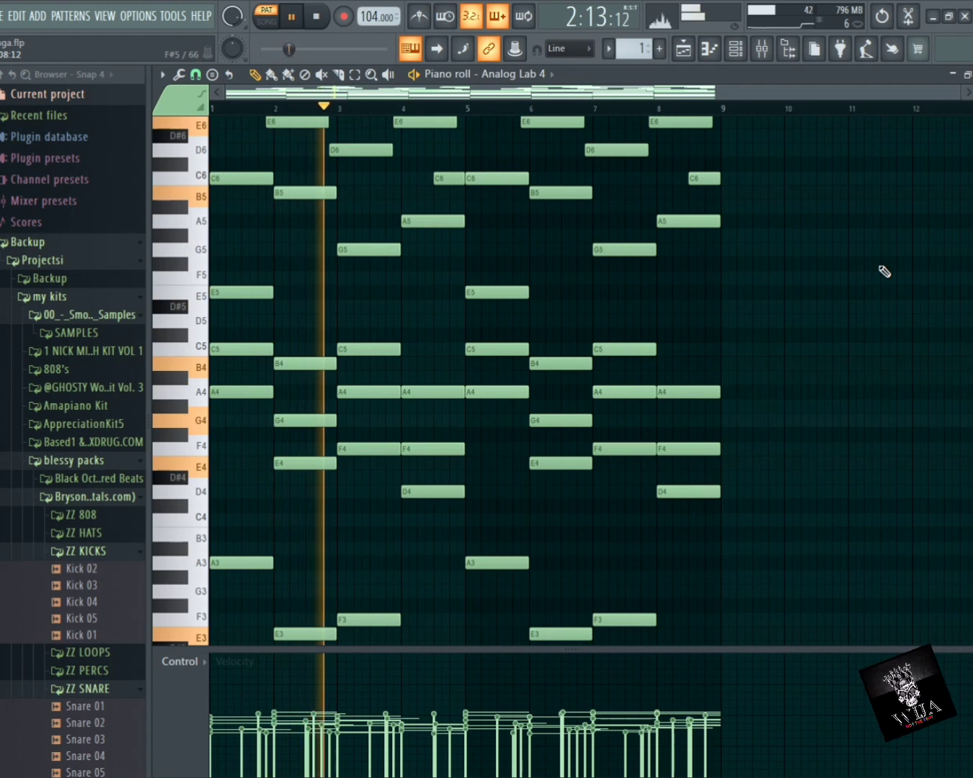
pyautogui.scroll(-1, 885, 272)
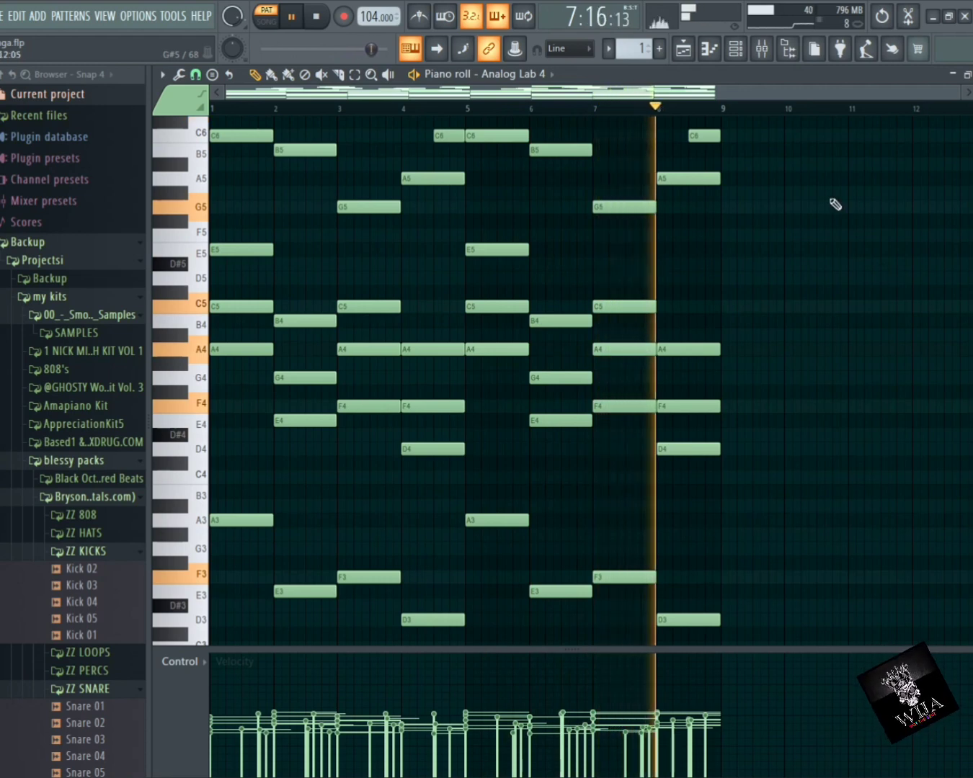
pyautogui.press('space')
# - Open the Sylenth1 pattern in the piano roll, listen to it and stop playback
pyautogui.click(684, 49)
pyautogui.click(210, 163)
pyautogui.press('F7')
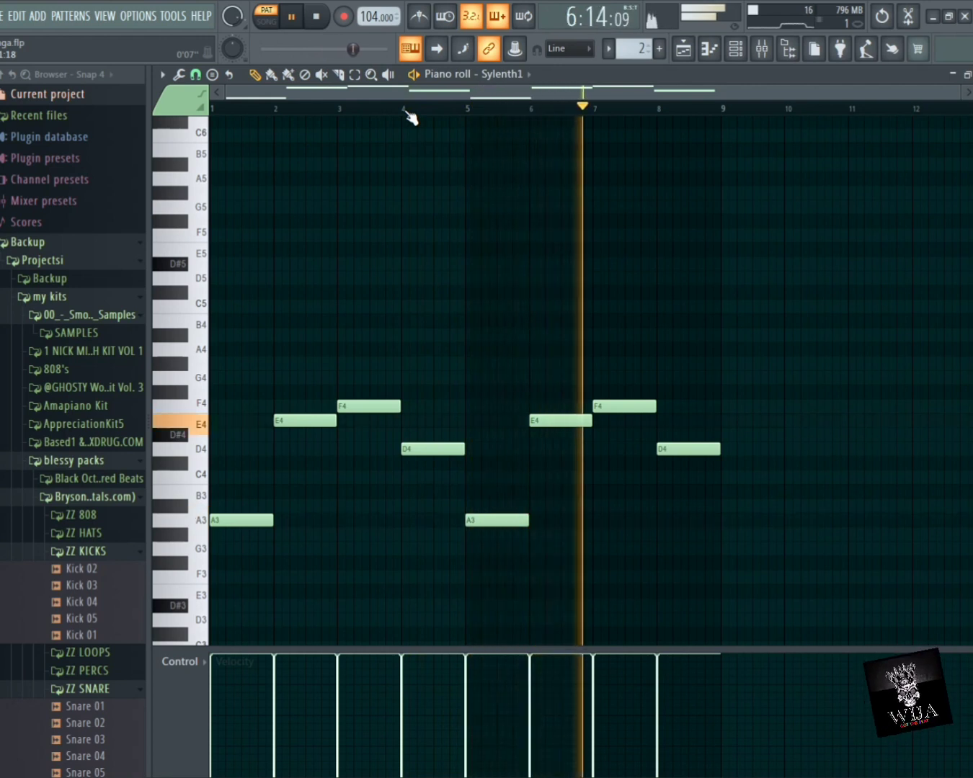
pyautogui.press('space')
# - Open the Bad Guy Clap pattern in the piano roll and play its clap notes
pyautogui.click(688, 54)
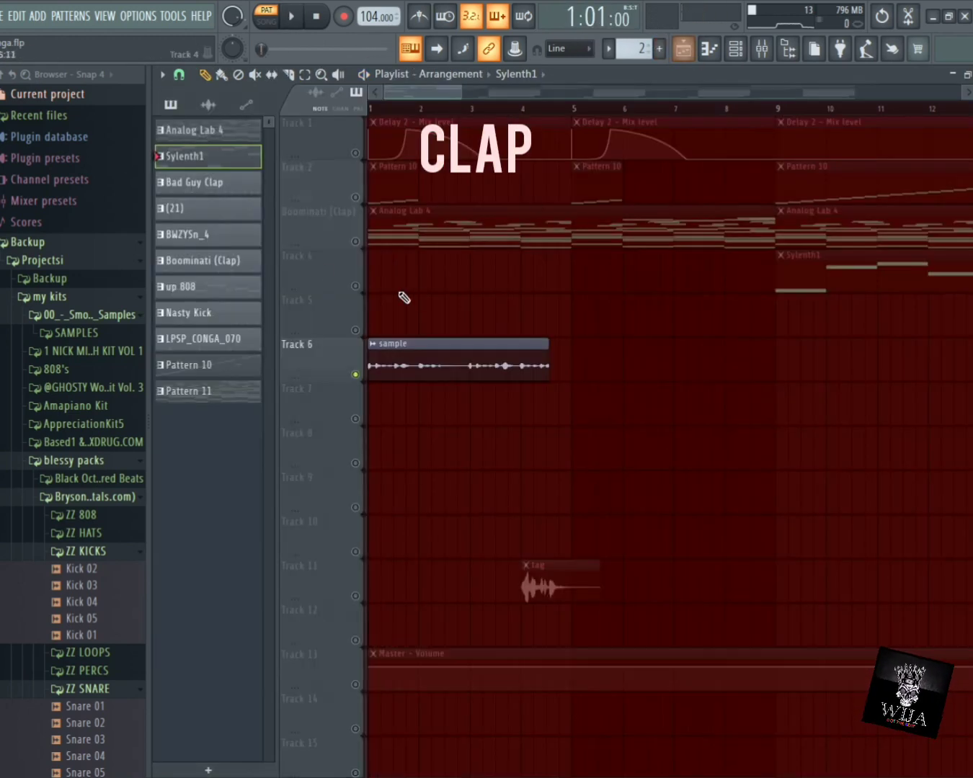
pyautogui.click(216, 187)
pyautogui.press('space')
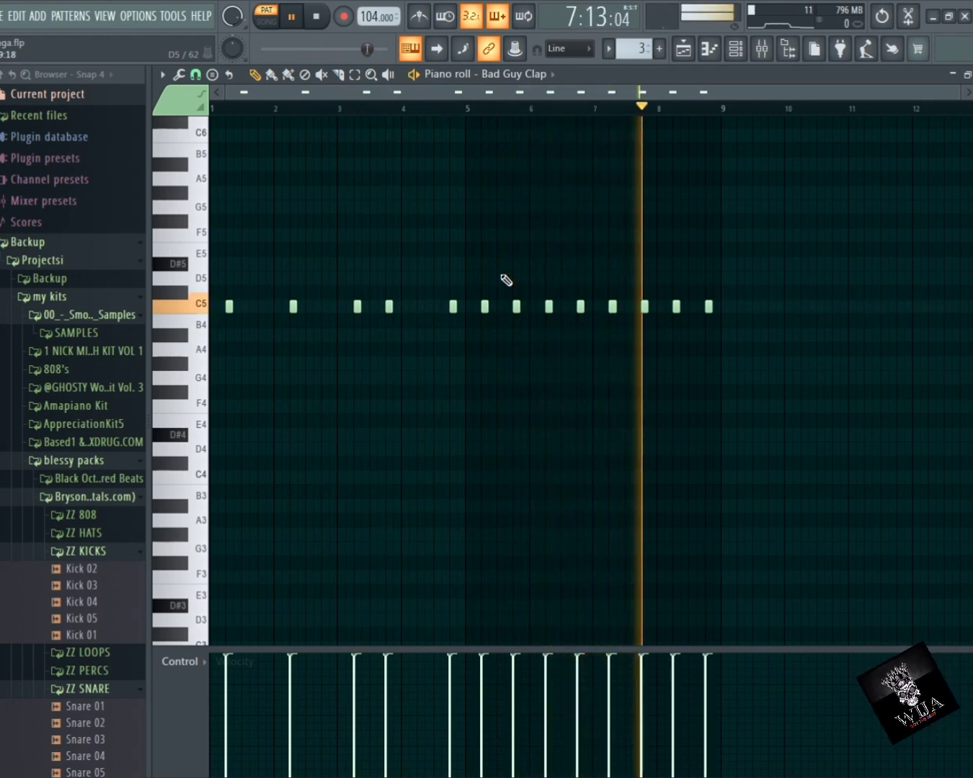
# - Show the (21) pattern in the piano roll, play it through and stop playback
pyautogui.click(686, 50)
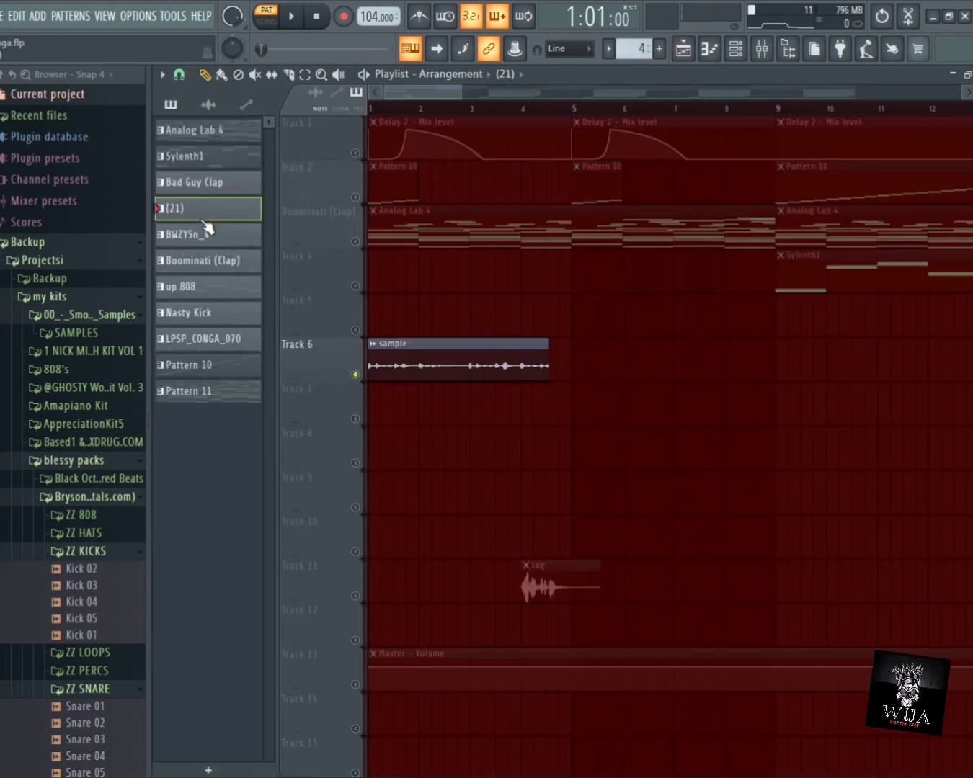
pyautogui.press('F7')
pyautogui.press('space')
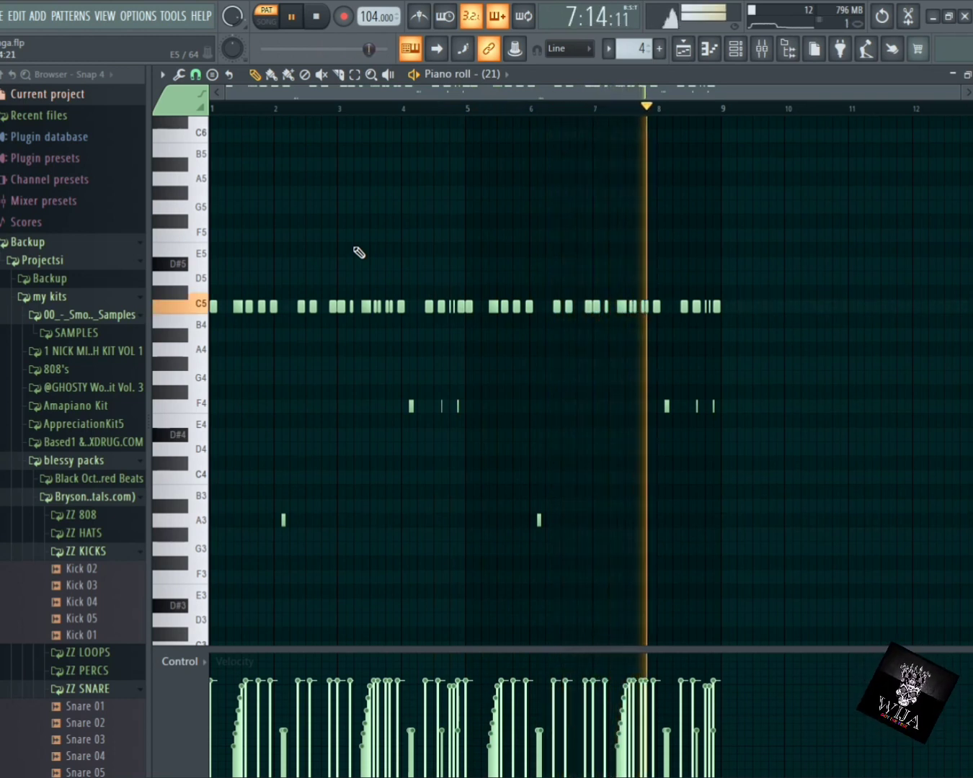
pyautogui.press('space')
# - Open the BWZYSn_4 pattern in the piano roll and listen to it
pyautogui.click(684, 48)
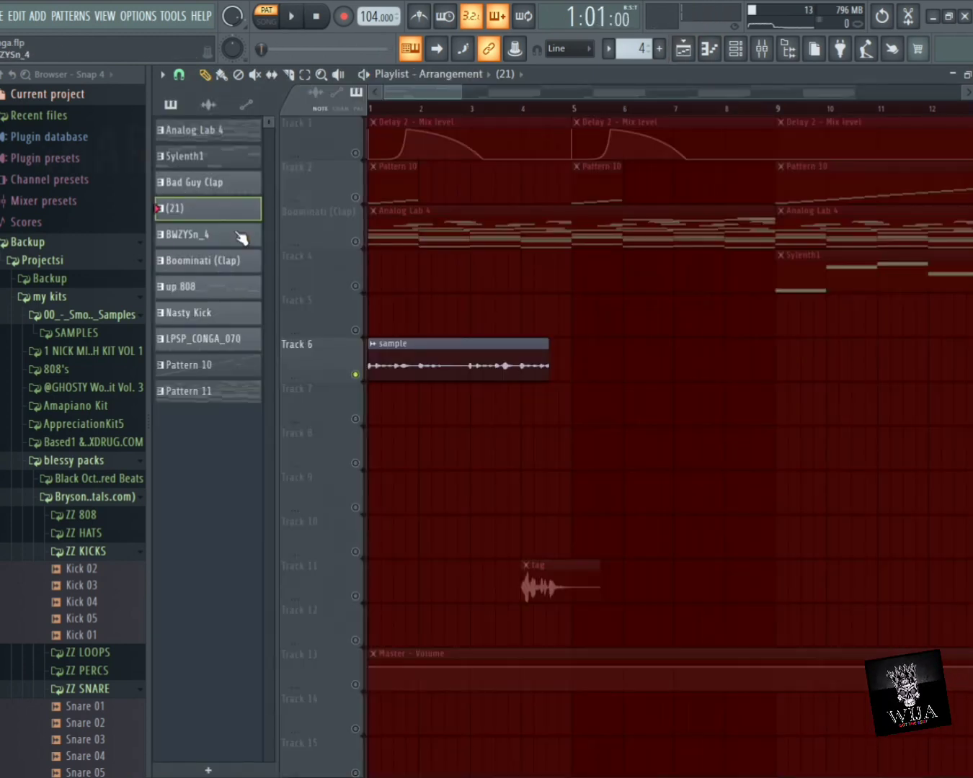
pyautogui.click(242, 238)
pyautogui.press('space')
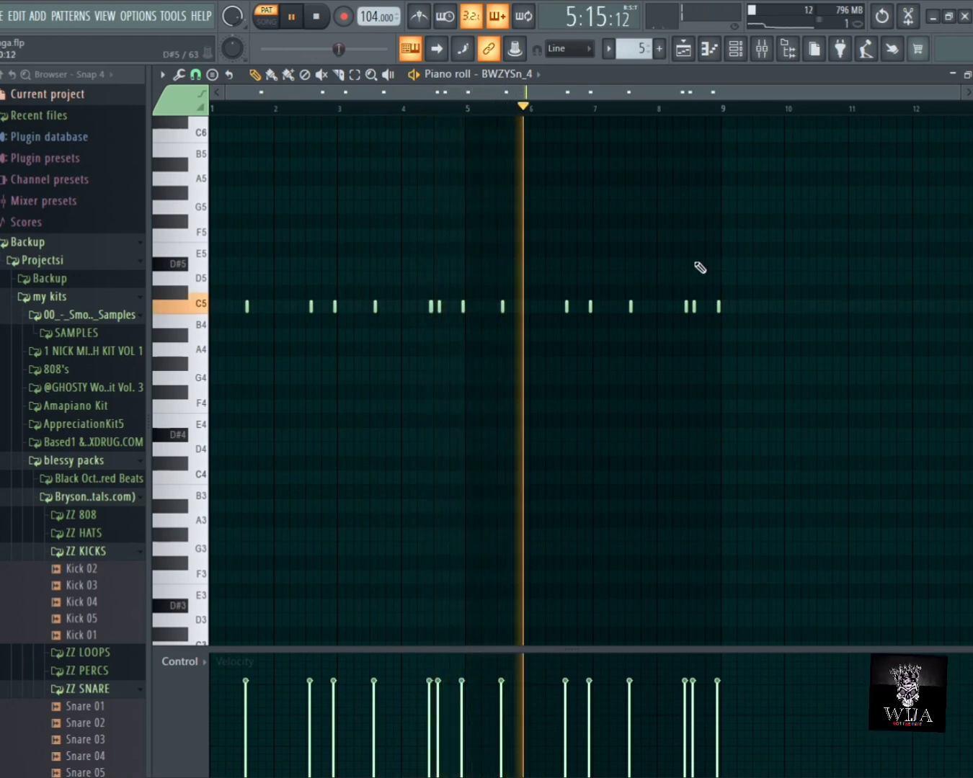
# - Open the Boominati (Clap) pattern in the piano roll and play it
pyautogui.click(686, 48)
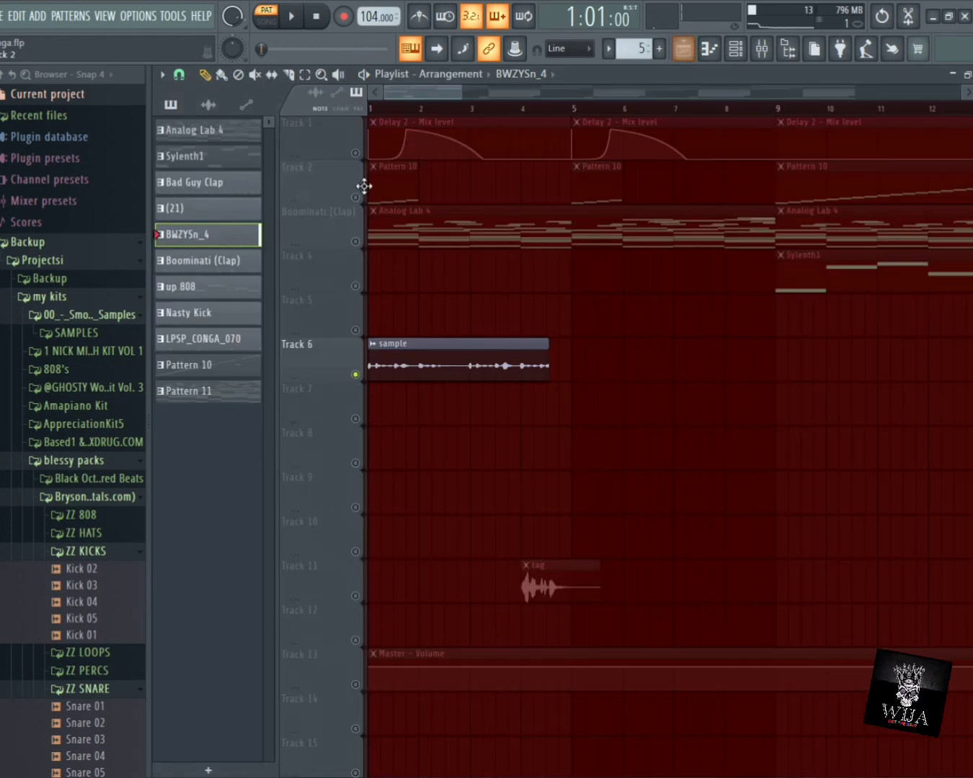
pyautogui.doubleClick(230, 263)
pyautogui.press('space')
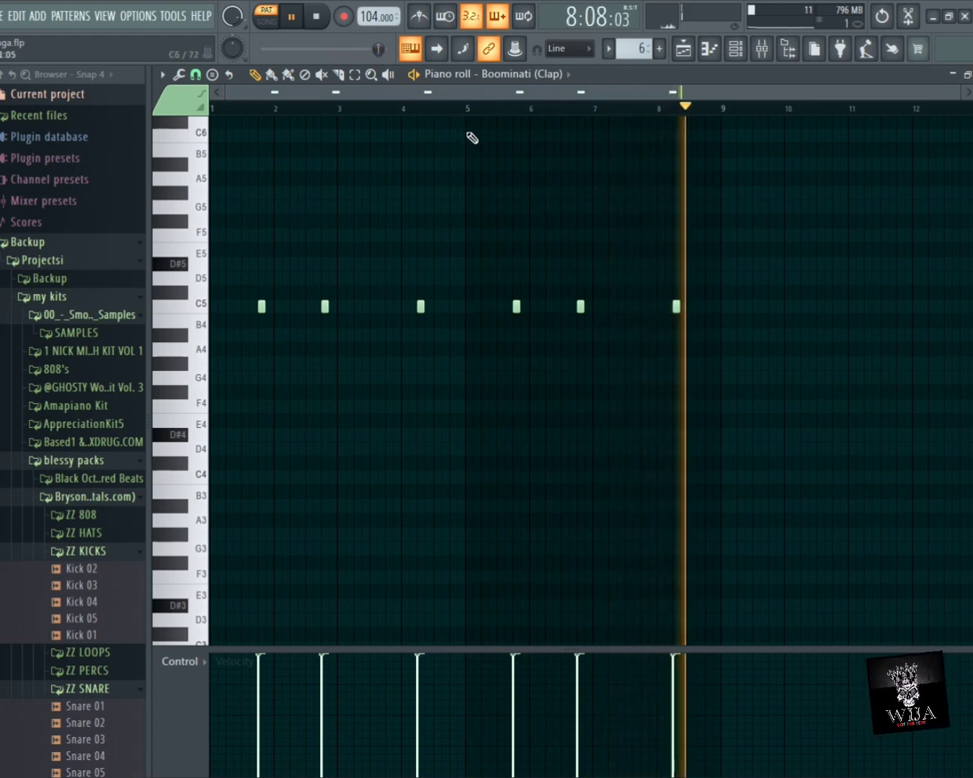
# - Stop the clap pattern, then open the Nasty Kick pattern in the piano roll and play its kick notes
pyautogui.press('space')
pyautogui.click(683, 49)
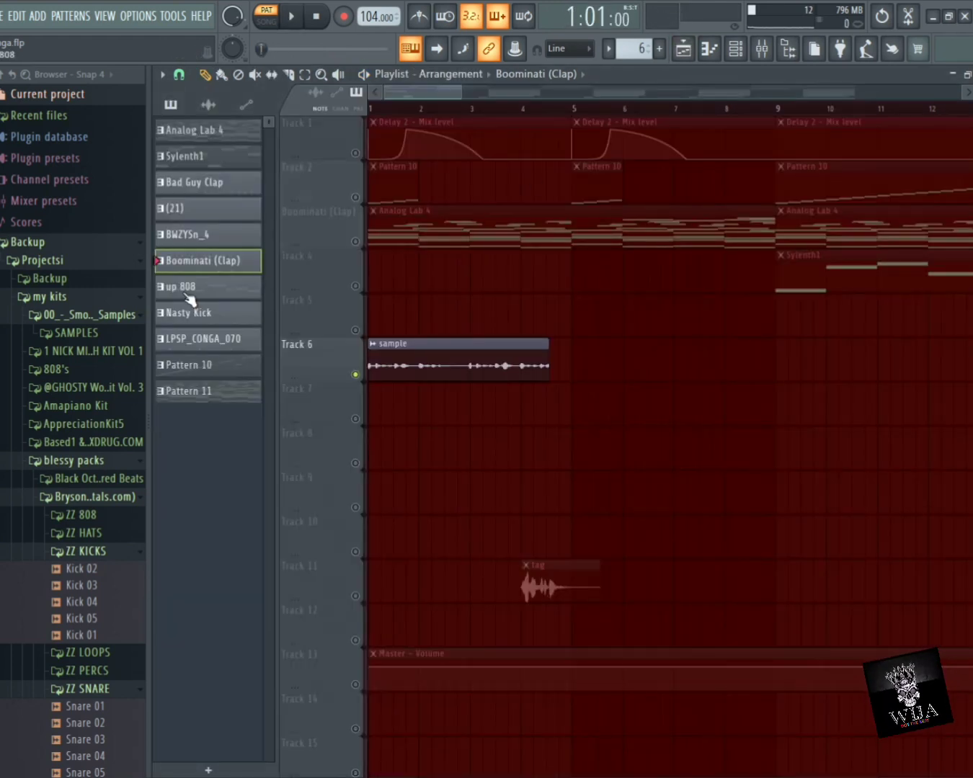
pyautogui.click(208, 313)
pyautogui.press('space')
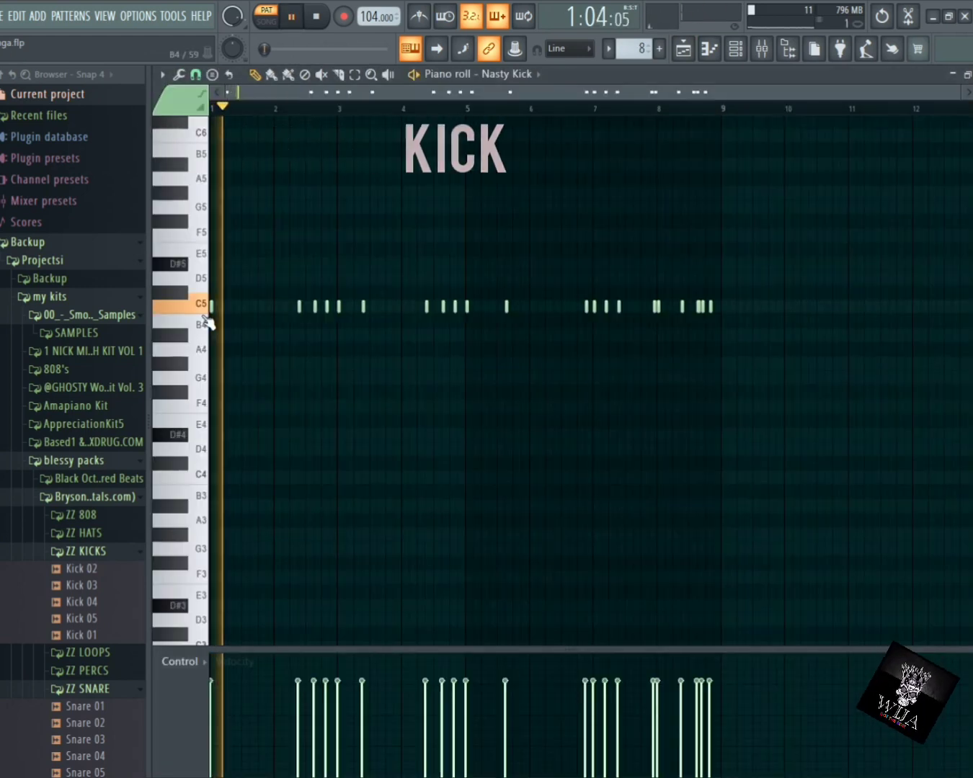
pyautogui.scroll(3, 863, 211)
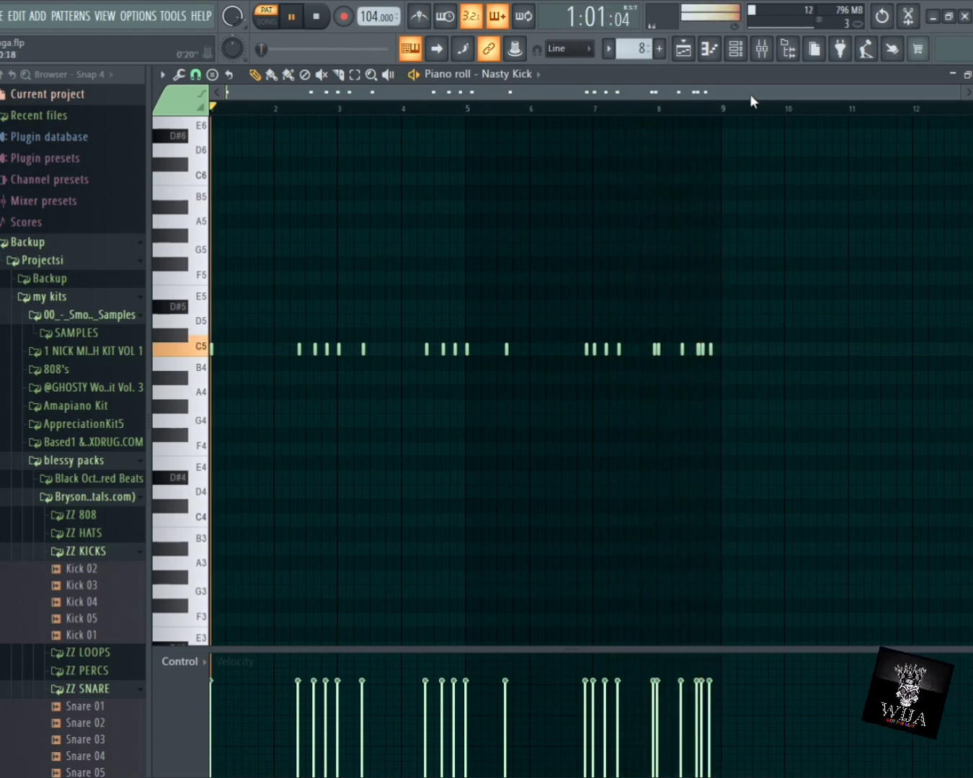
# - Open the up 808 pattern in the piano roll and play its bass notes
pyautogui.click(684, 50)
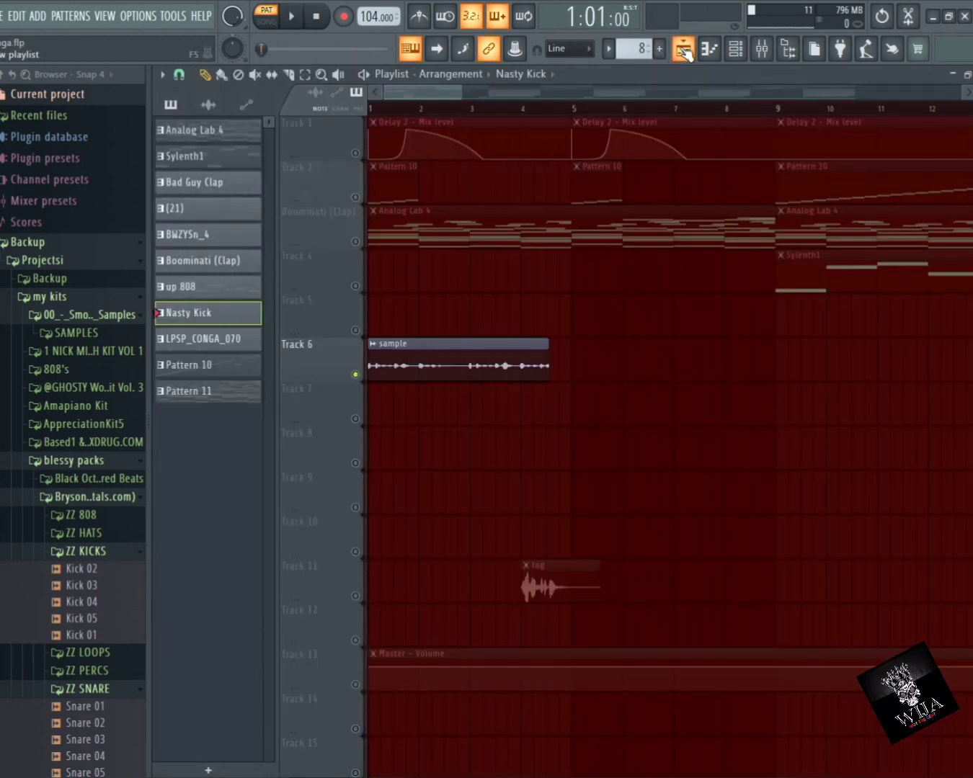
pyautogui.doubleClick(222, 298)
pyautogui.press('space')
pyautogui.scroll(4, 486, 285)
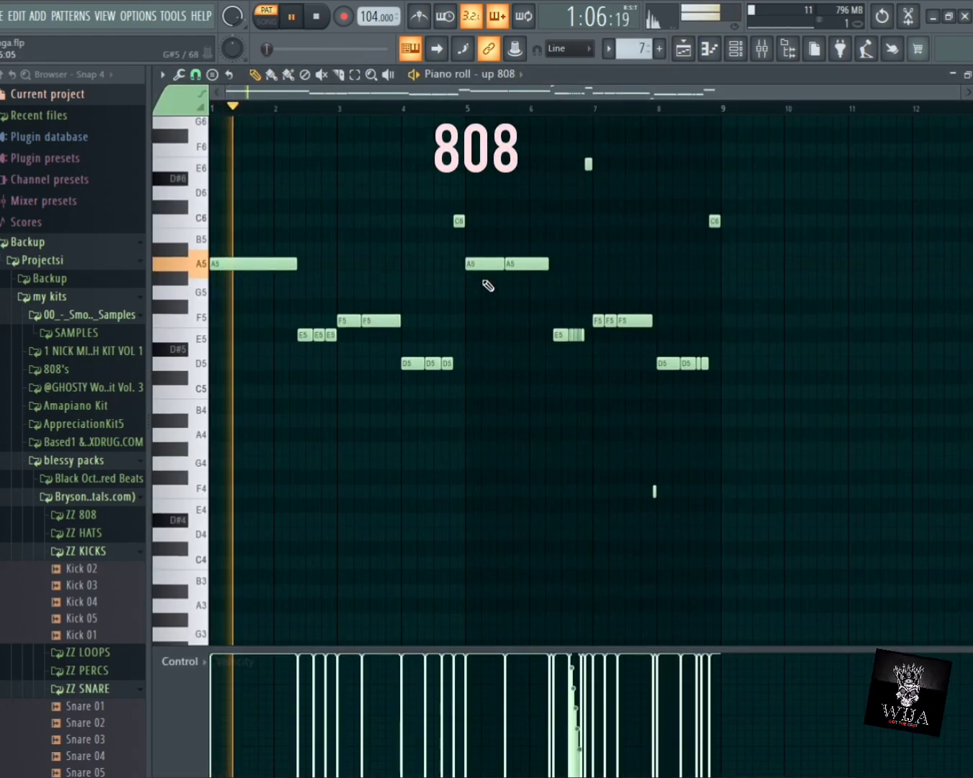
pyautogui.scroll(1, 487, 286)
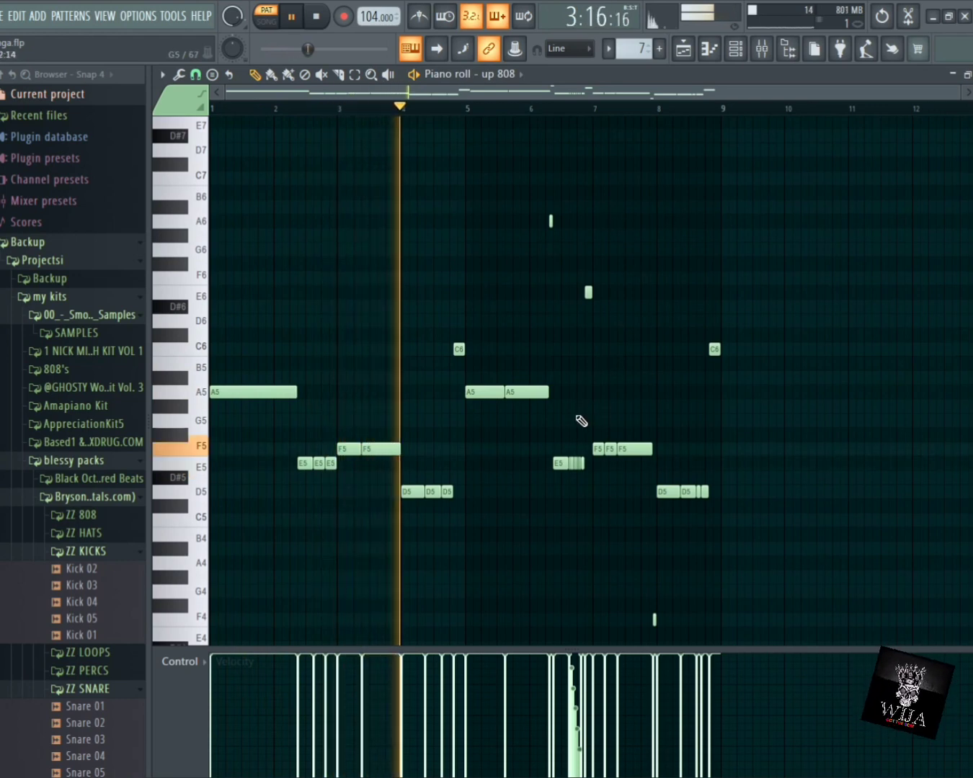
# - Examine the roll of short E5 notes just before bar 7 in the 808 pattern, selecting them briefly and clearing the selection
pyautogui.scroll(3, 581, 421)
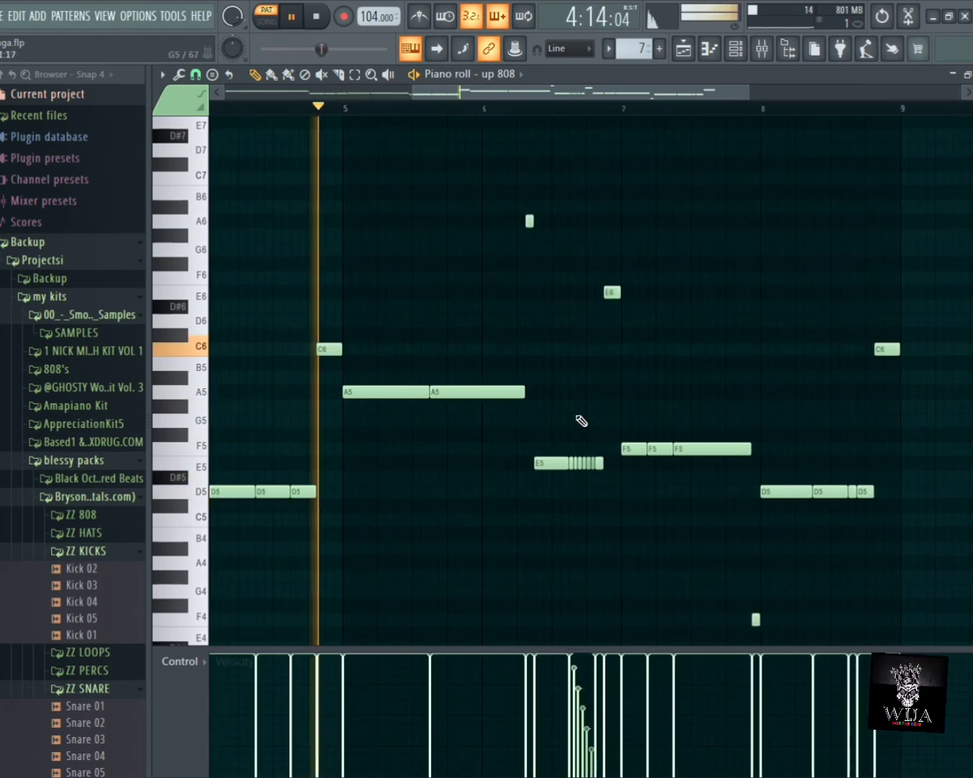
pyautogui.scroll(5, 580, 420)
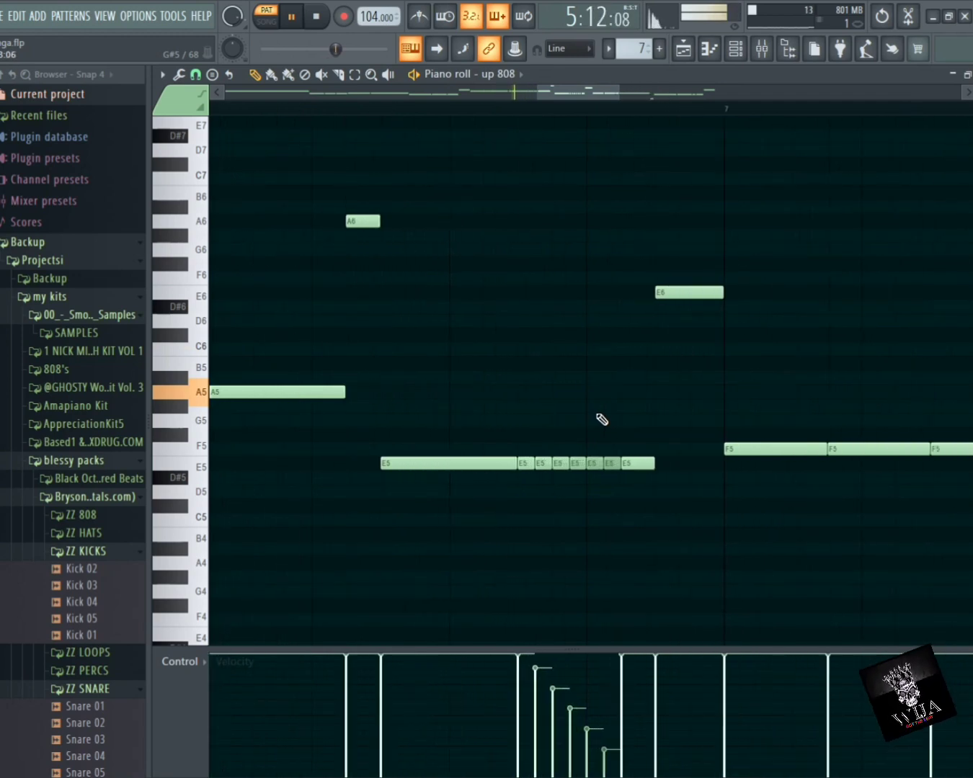
pyautogui.scroll(1, 602, 419)
pyautogui.moveTo(615, 459); pyautogui.dragTo(515, 503)
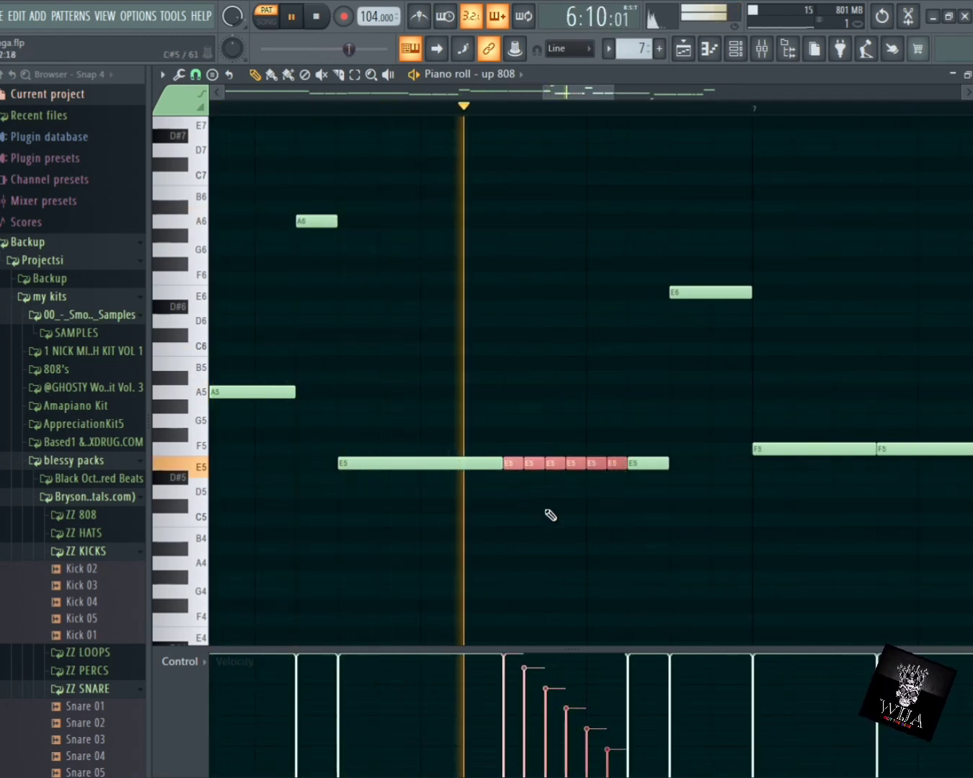
pyautogui.keyDown('ctrl'); pyautogui.click(553, 512); pyautogui.keyUp('ctrl')
pyautogui.scroll(-3, 590, 440)
pyautogui.scroll(-5, 595, 444)
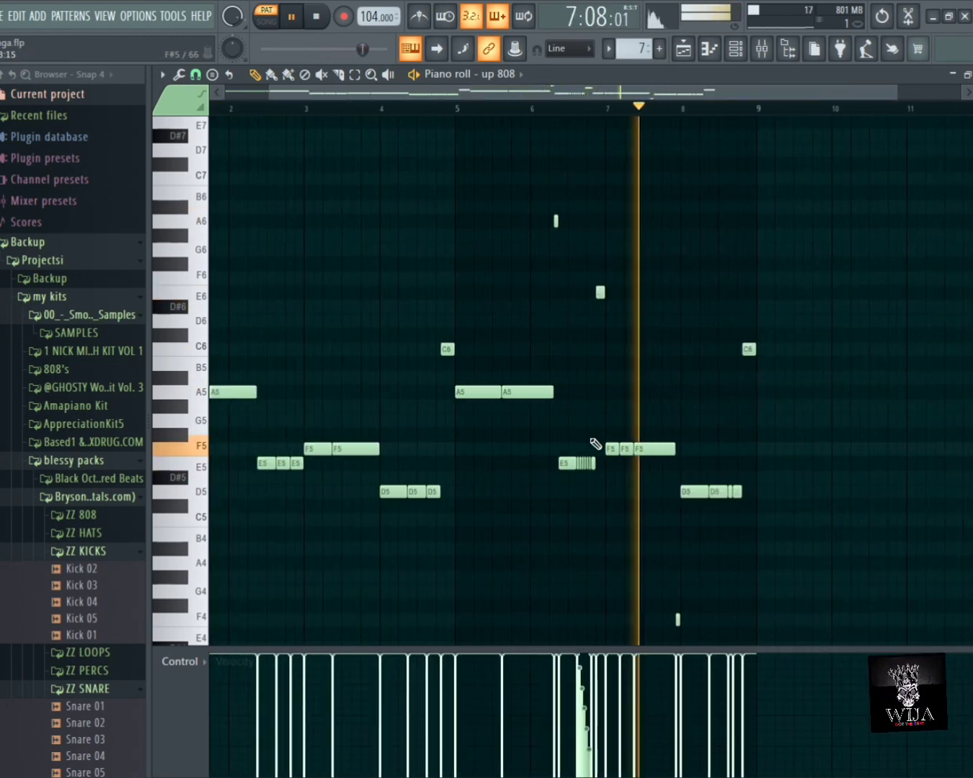
pyautogui.scroll(2, 750, 581)
pyautogui.scroll(-4, 740, 583)
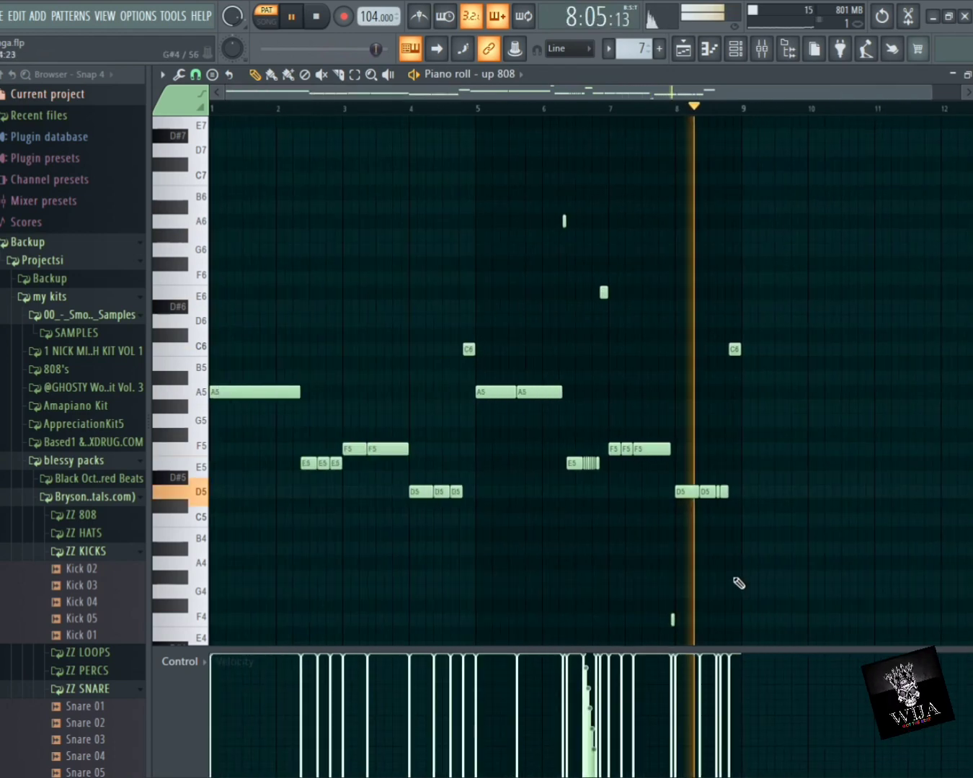
# - Open the LPSP_CONGA_070 percussion pattern in the piano roll and play it
pyautogui.click(688, 58)
pyautogui.press('F7')
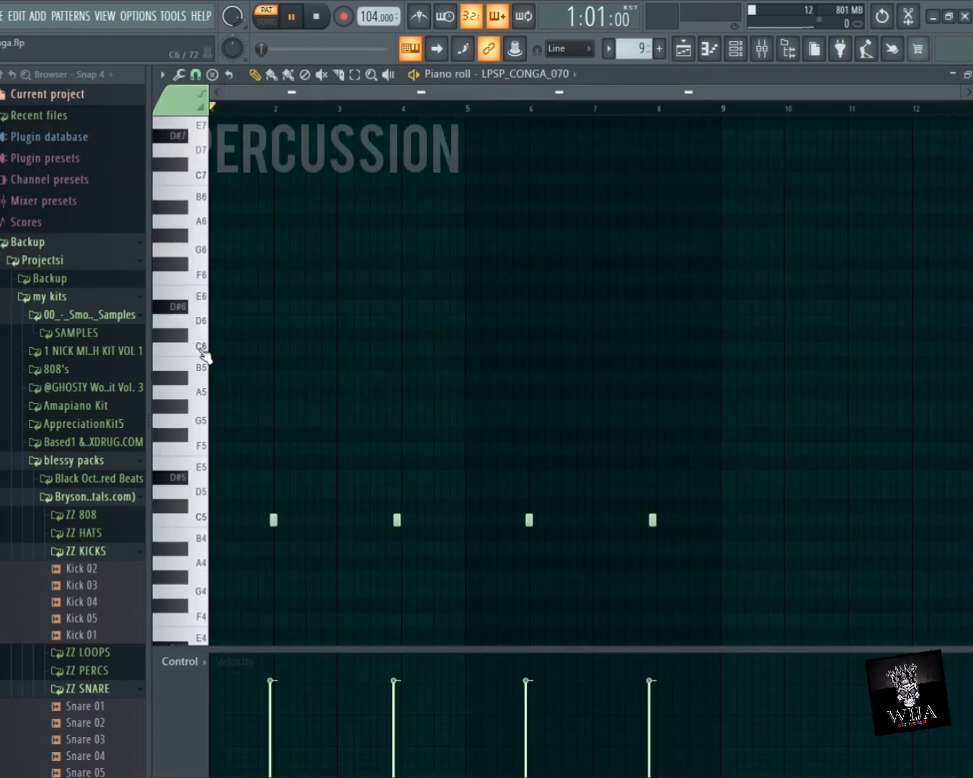
pyautogui.press('space')
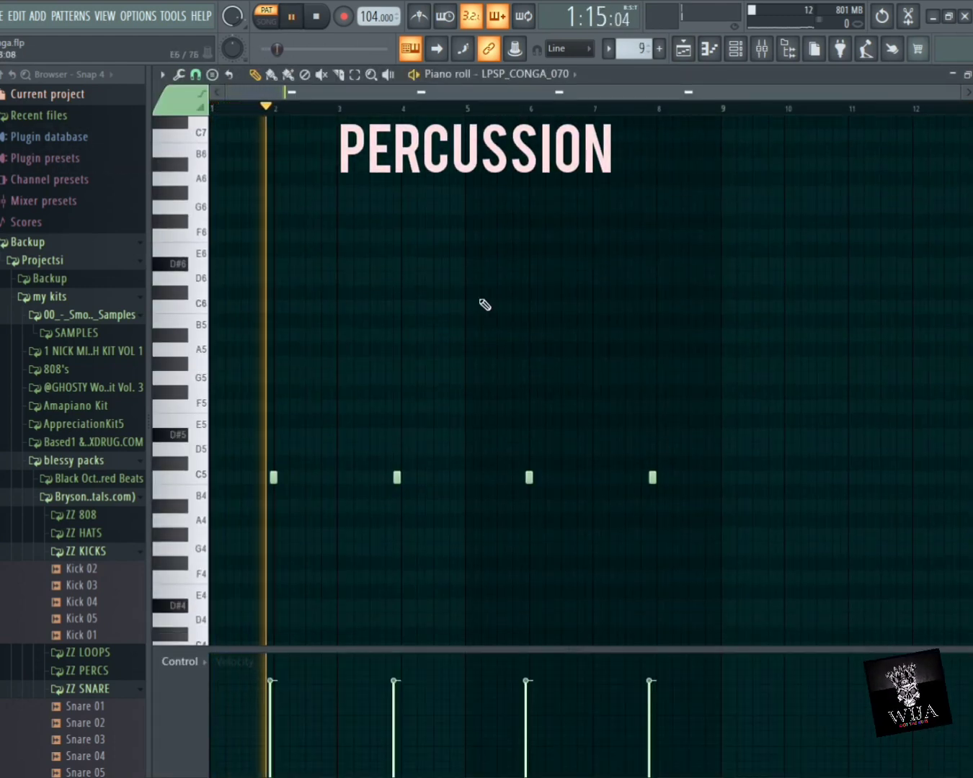
# - Open Pattern 11 in the piano roll, play the Purity pad and look over its melody and chord notes
pyautogui.click(692, 55)
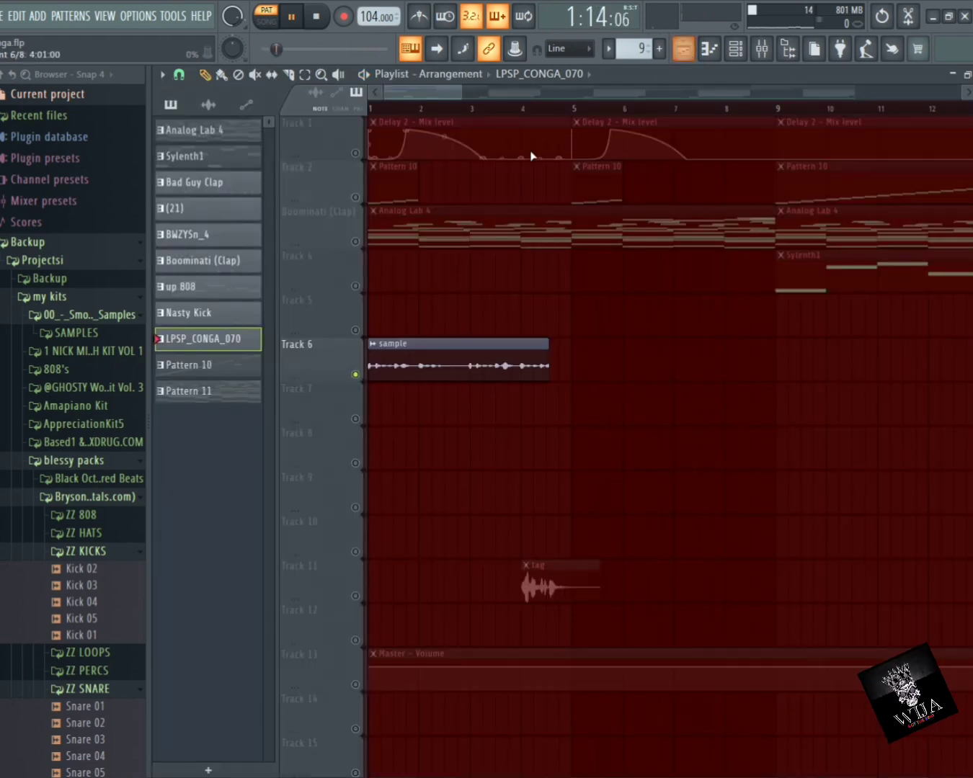
pyautogui.click(235, 390)
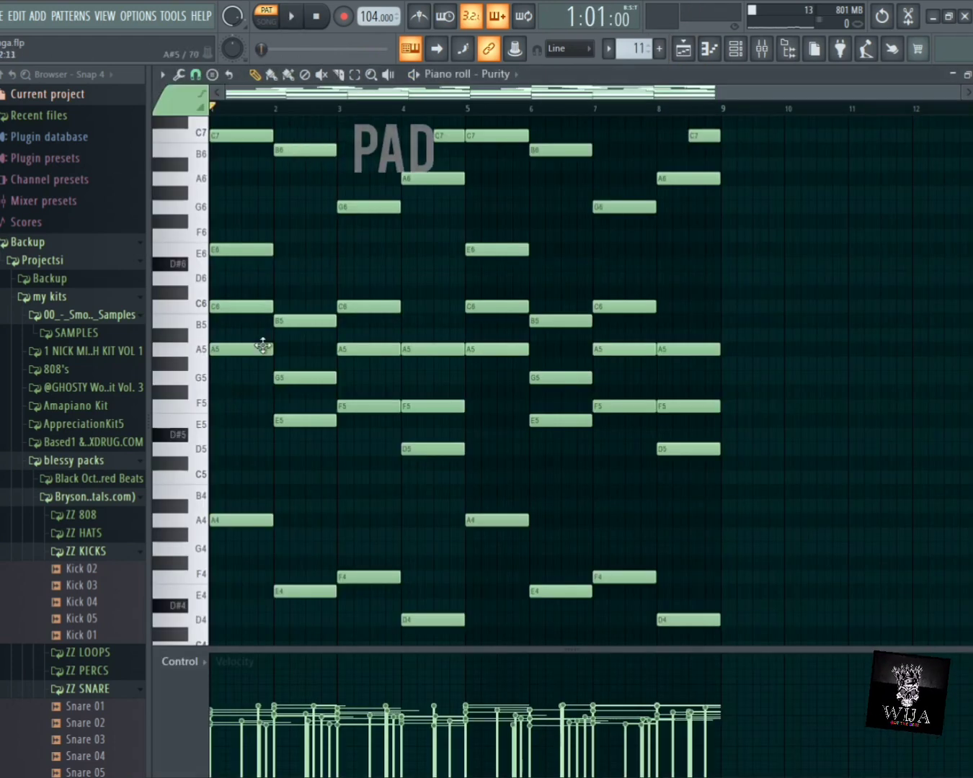
pyautogui.press('space')
pyautogui.scroll(10, 537, 186)
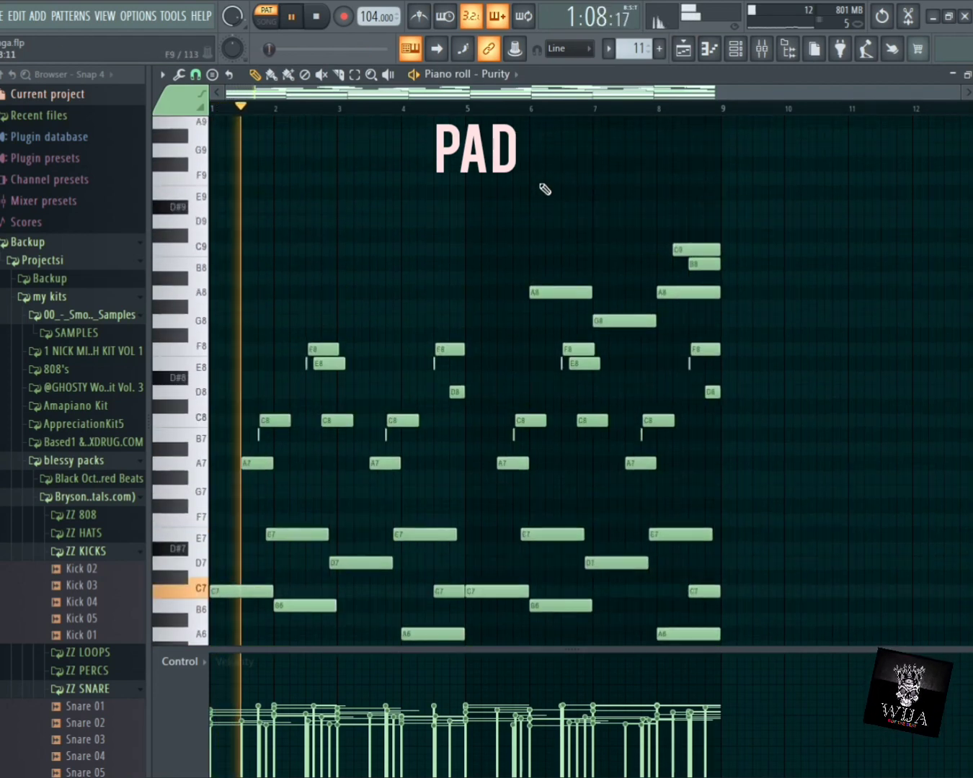
pyautogui.scroll(-1, 541, 185)
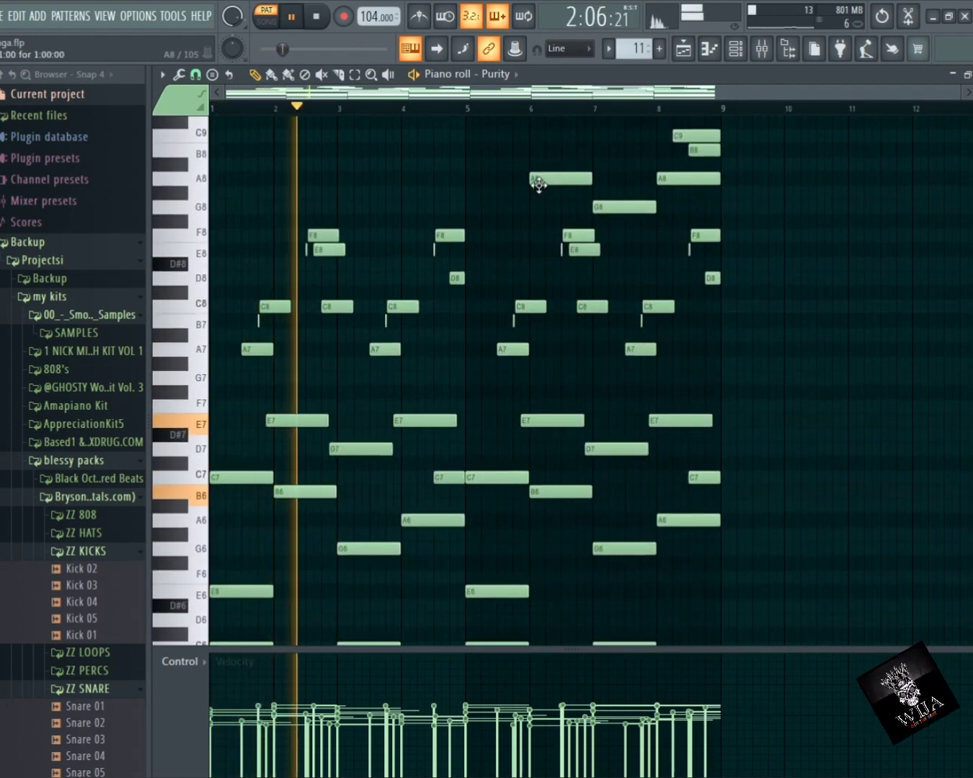
pyautogui.scroll(1, 541, 188)
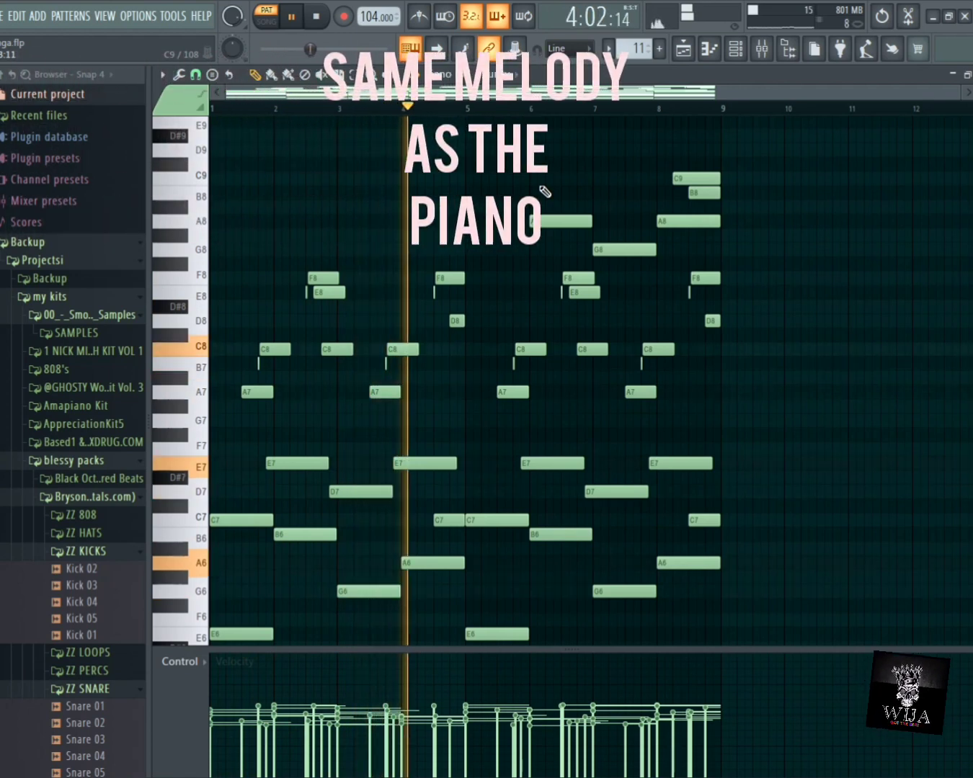
pyautogui.scroll(-3, 546, 191)
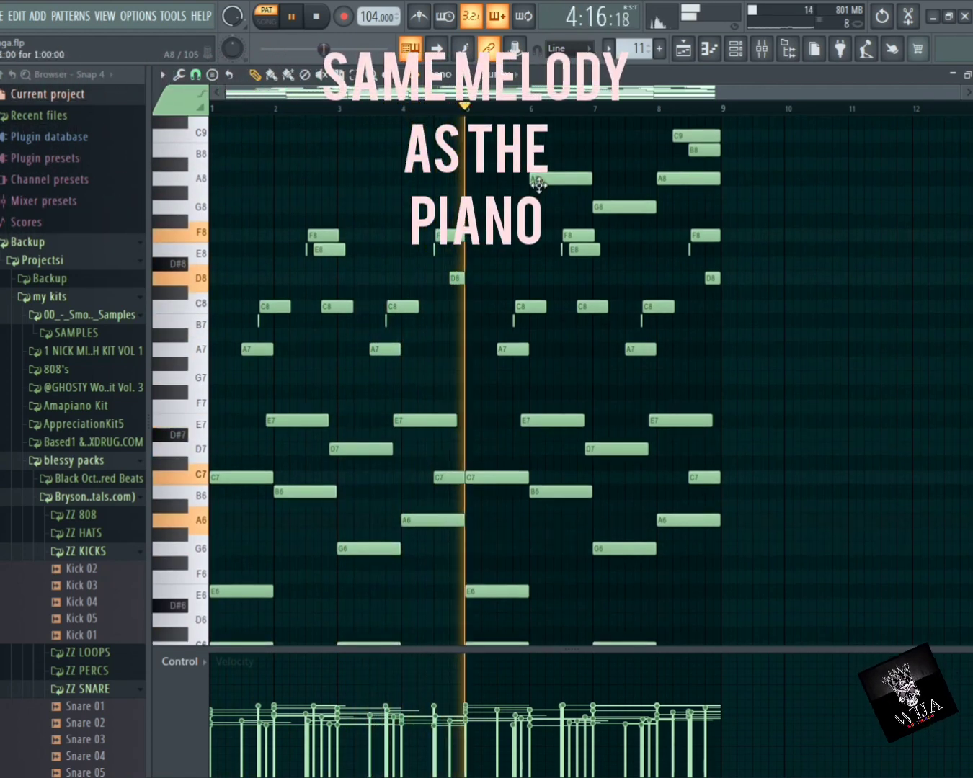
pyautogui.scroll(-5, 545, 191)
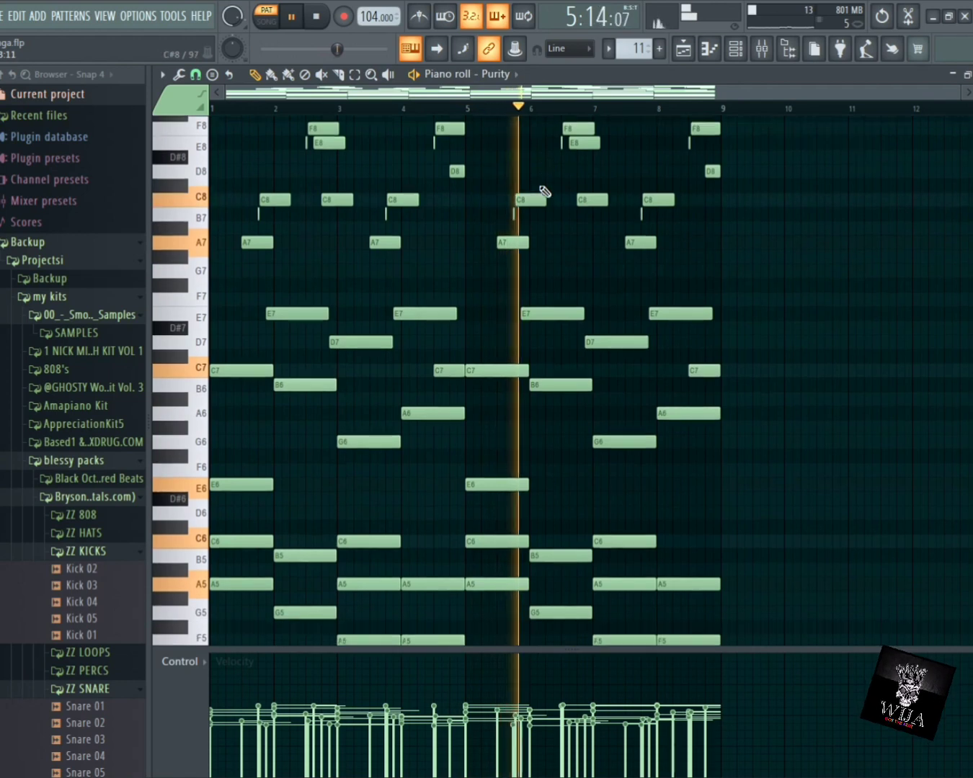
pyautogui.scroll(-4, 546, 191)
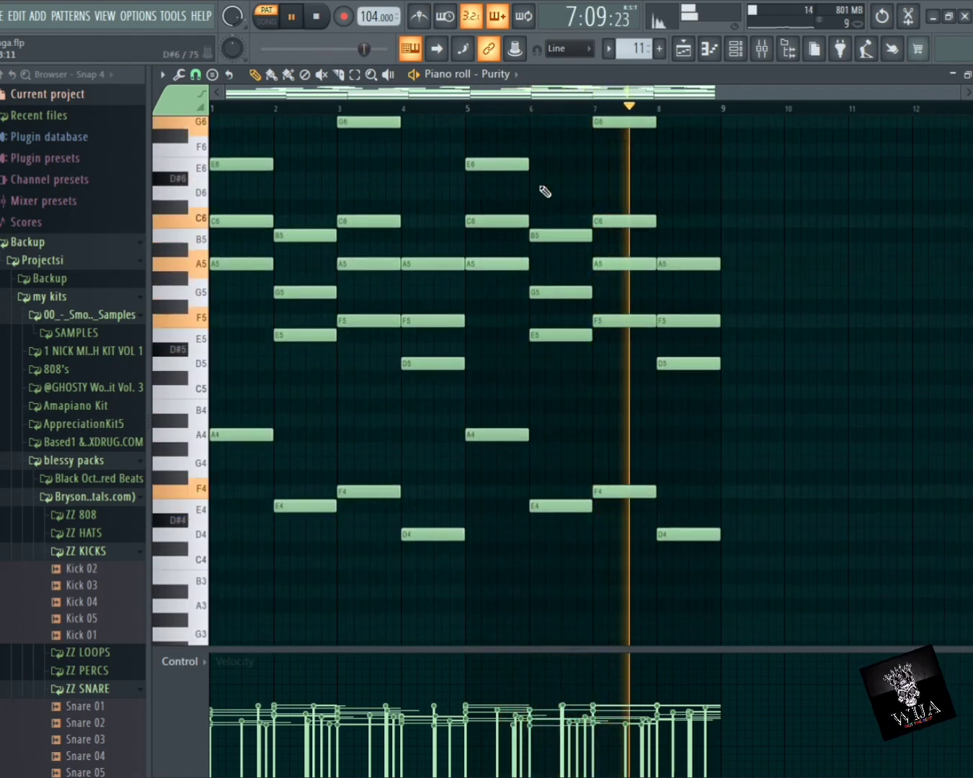
pyautogui.scroll(1, 545, 191)
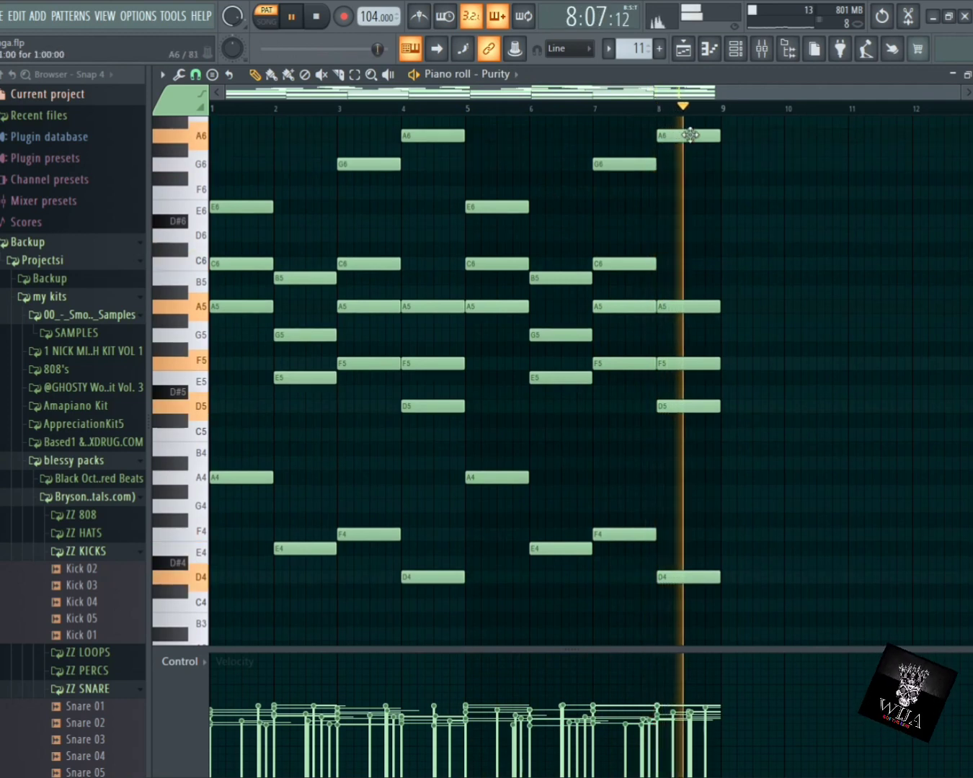